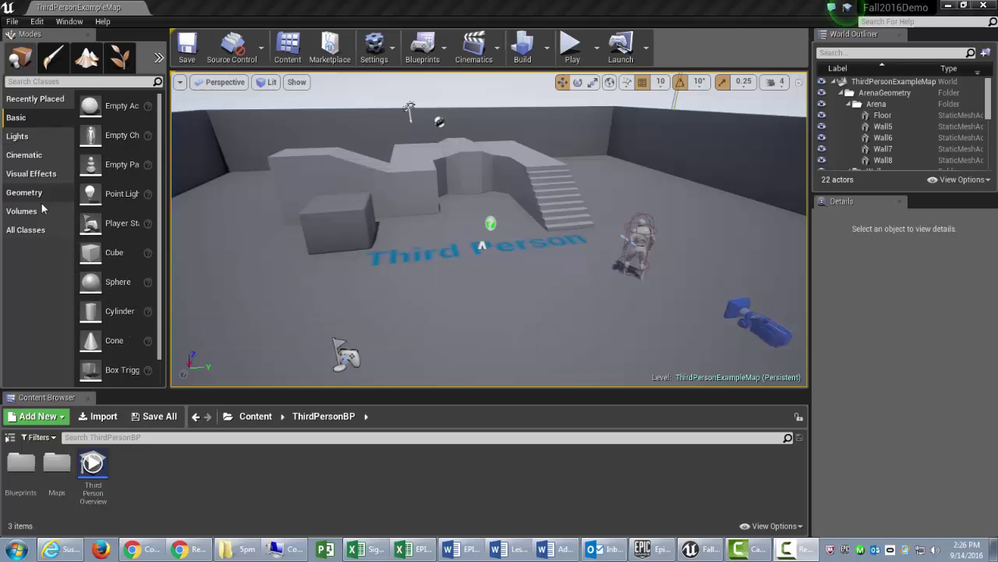
Place a Cube from Basic actors near the Third Person text and raise it slightly.
click(23, 192)
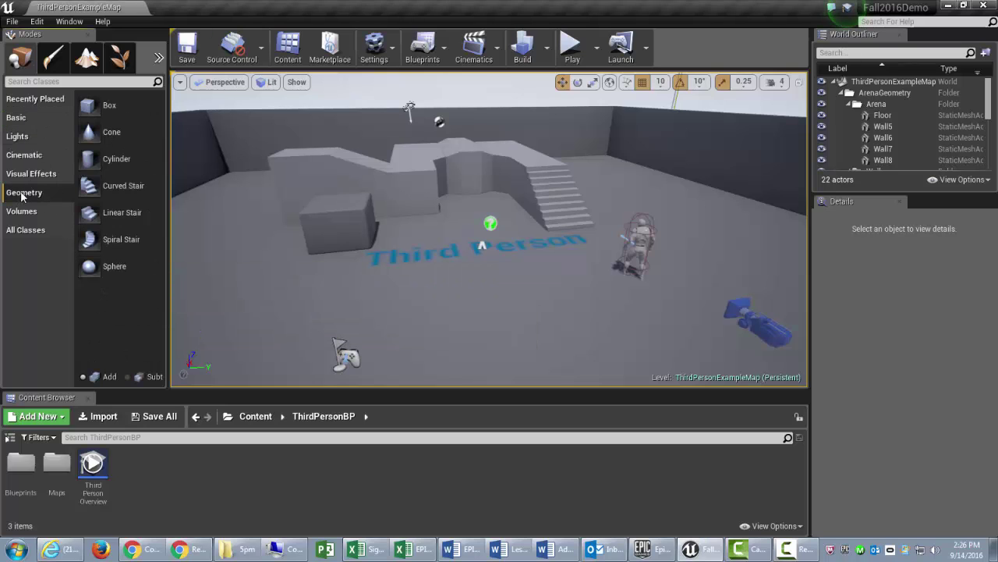
click(29, 117)
drag(99, 252, 340, 263)
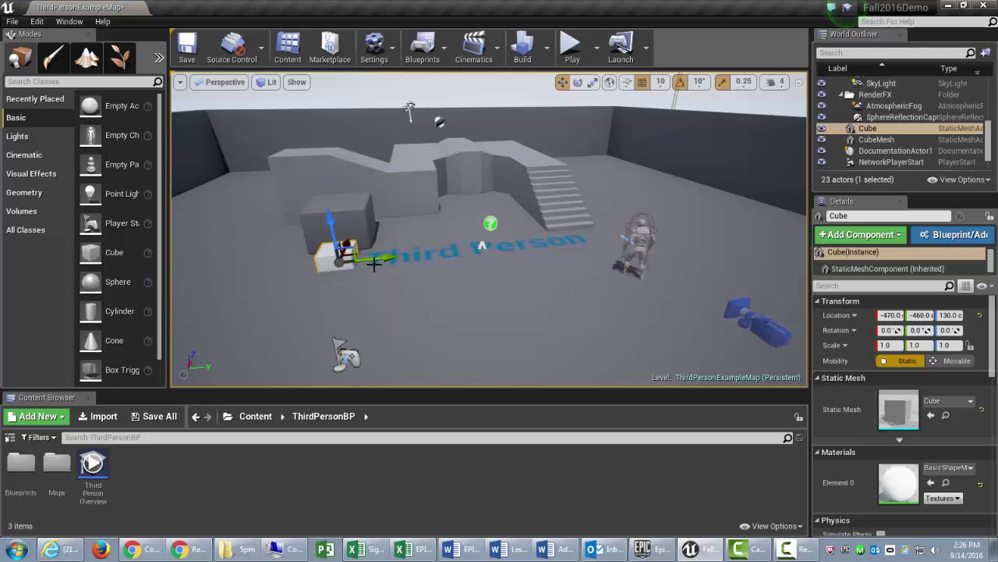
drag(332, 231, 331, 205)
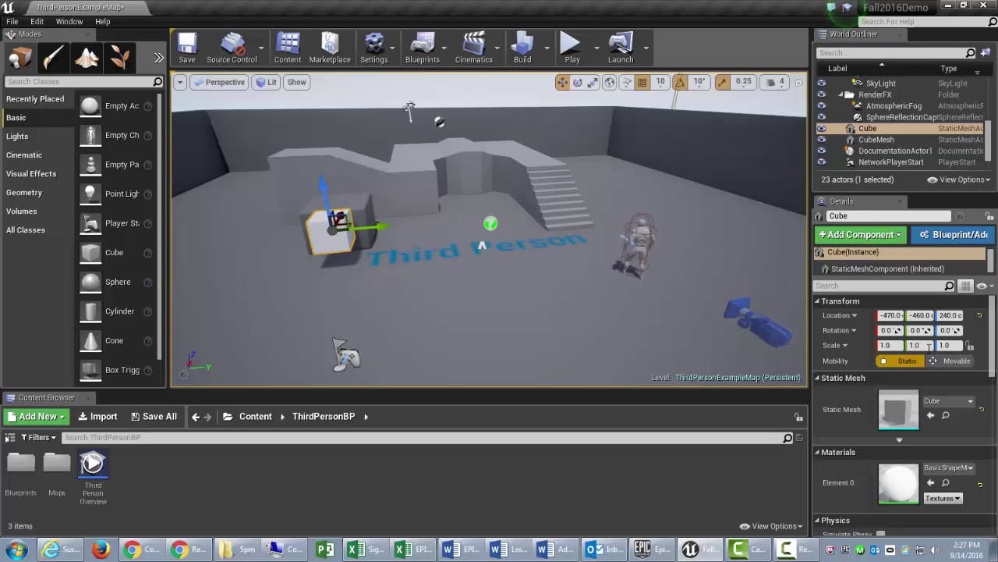
Flatten the cube to Z scale 0.1, drop it to the floor, and make it Movable.
click(953, 344)
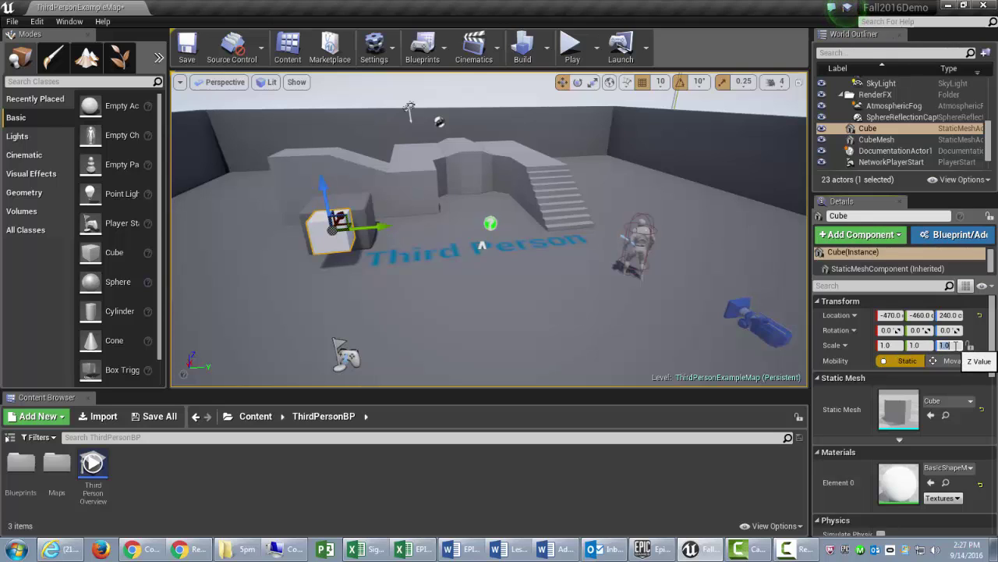
text(0.1)
key(Return)
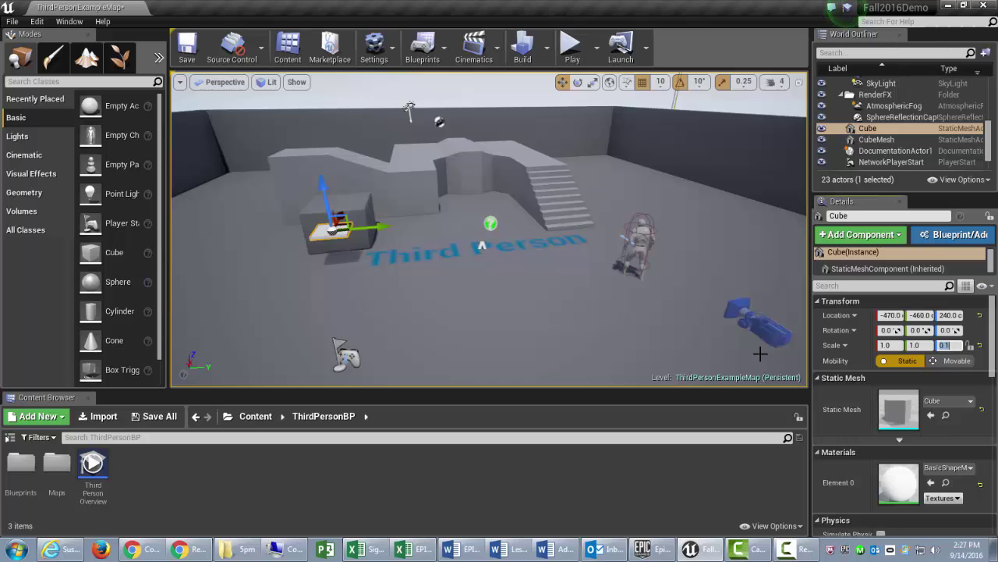
right_drag(323, 265, 318, 254)
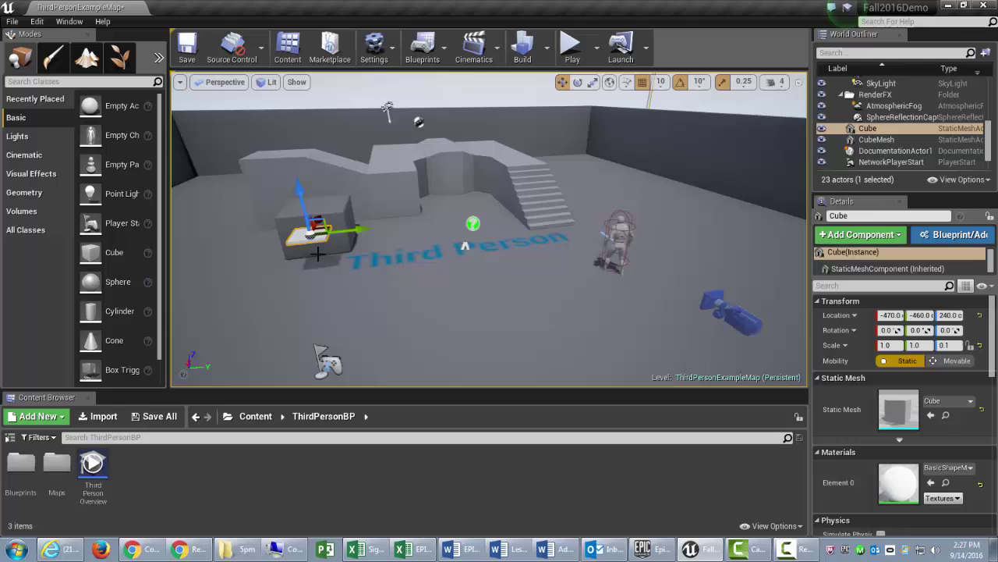
key(End)
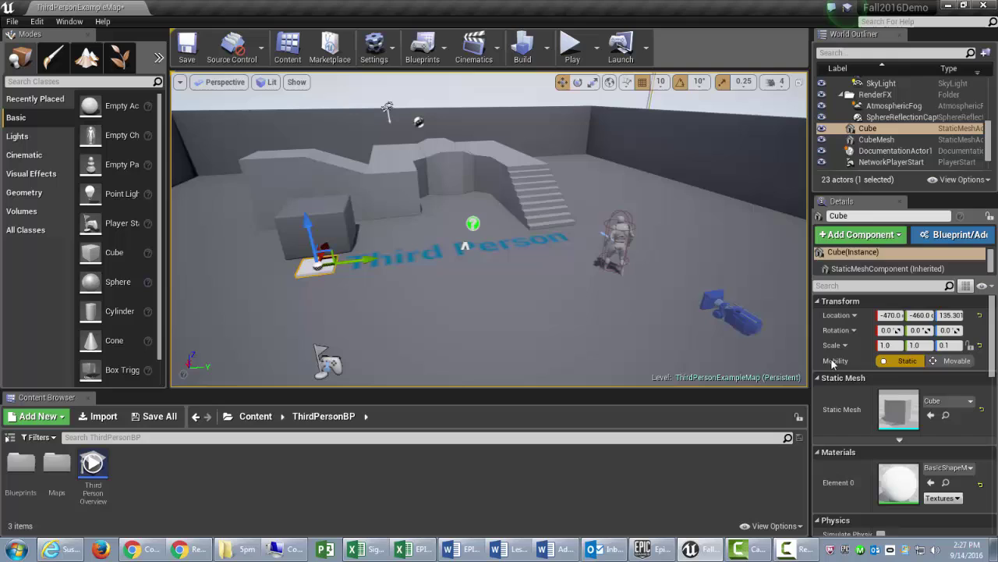
click(956, 364)
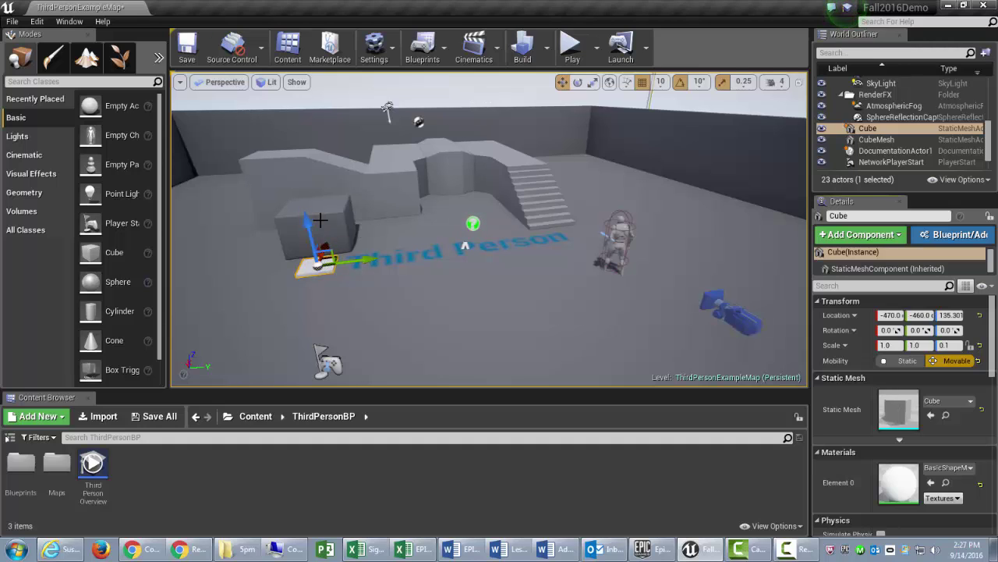
Start a level sequence but cancel its save, then return to the top-level Content folder.
click(484, 63)
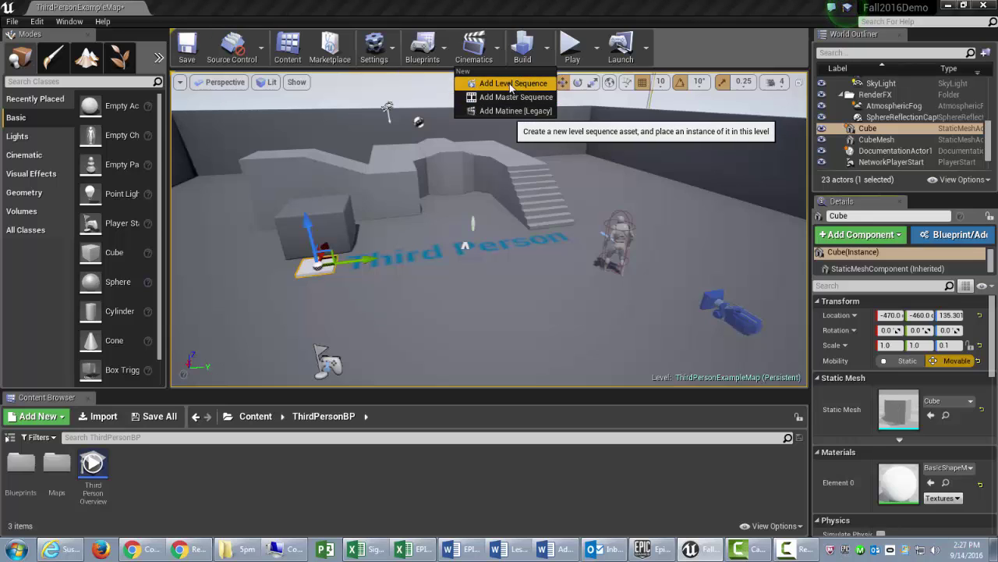
click(511, 84)
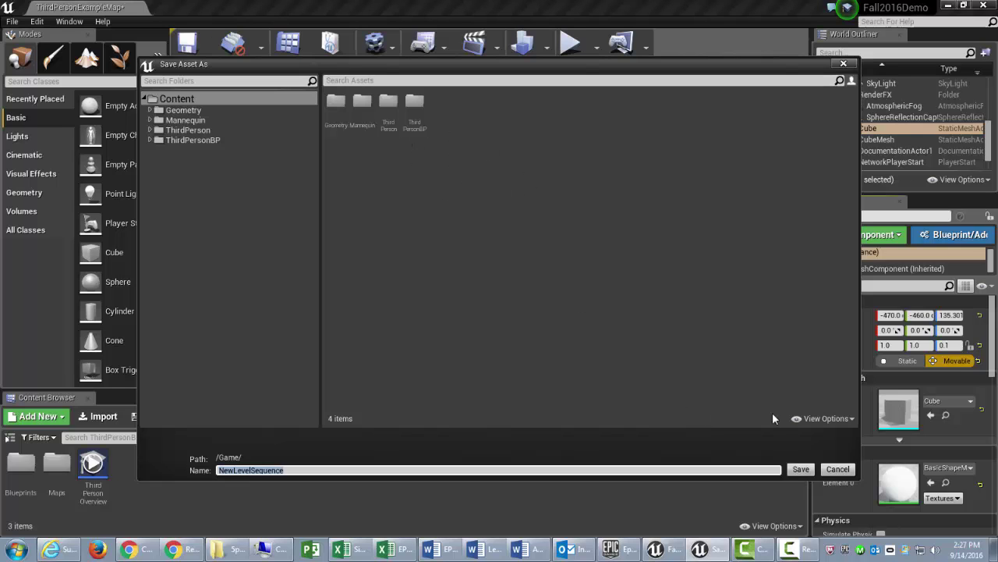
click(837, 469)
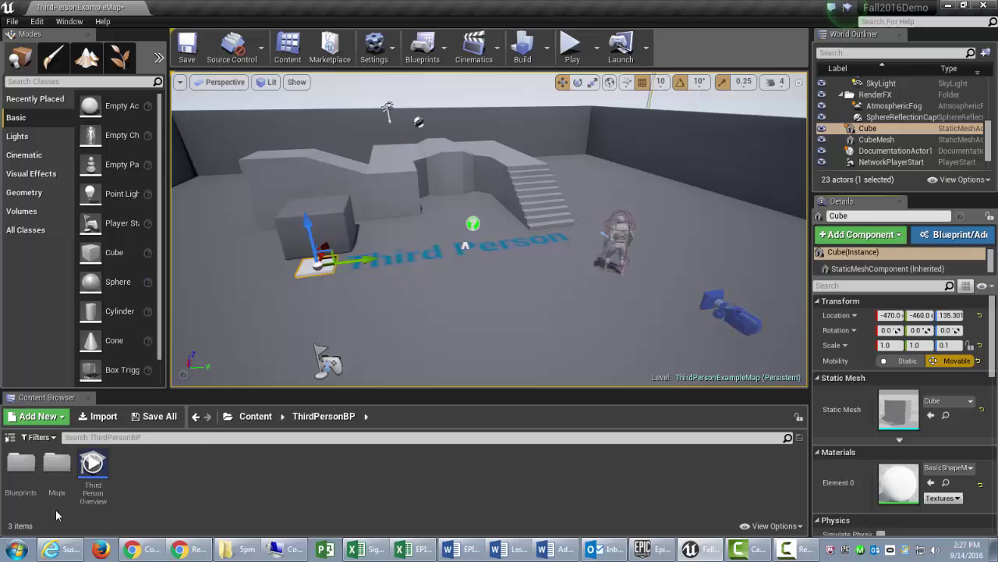
click(37, 416)
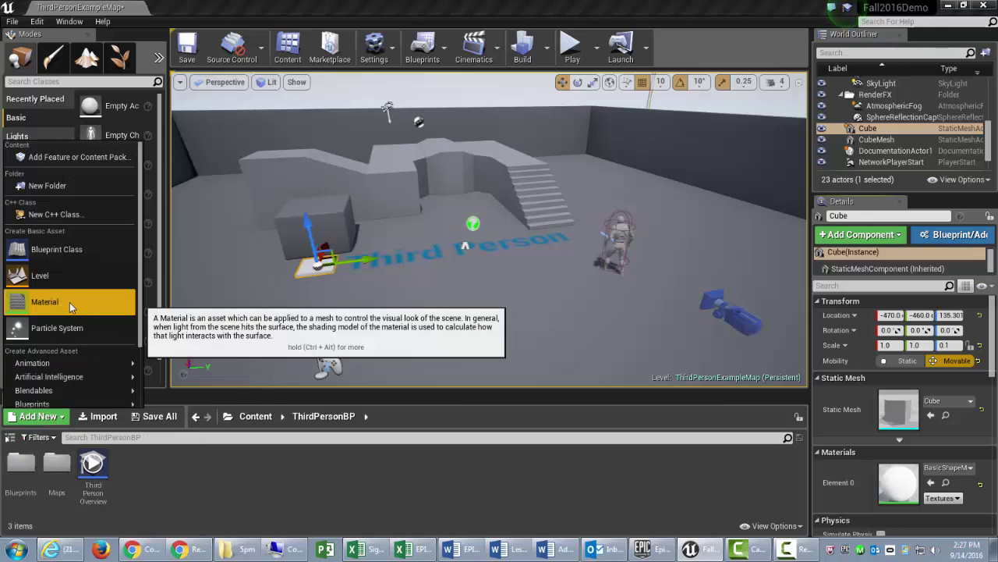
mouse_move(70, 363)
click(294, 458)
click(256, 416)
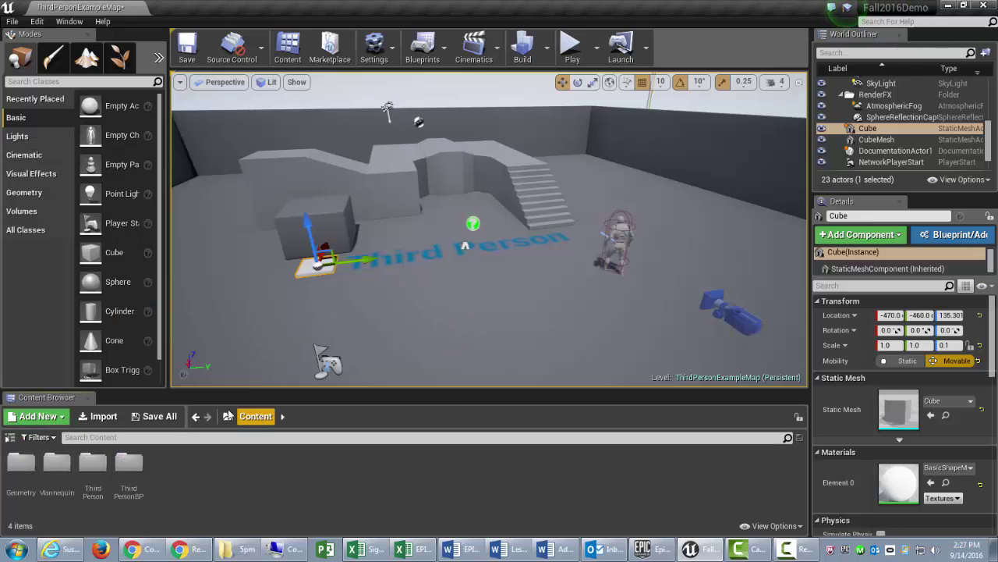
Create a new folder named BradAssets under Content.
click(59, 413)
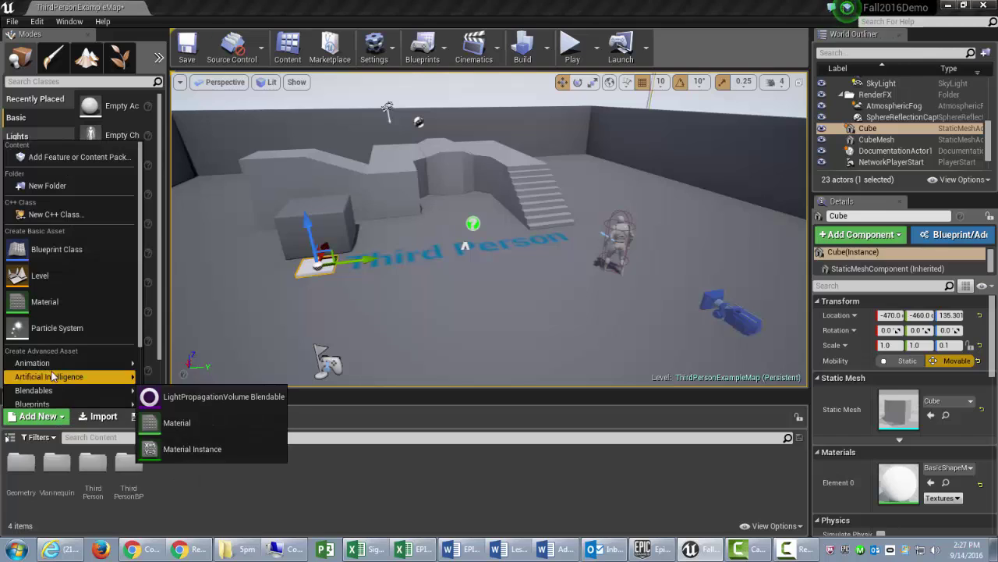
click(74, 186)
text(B)
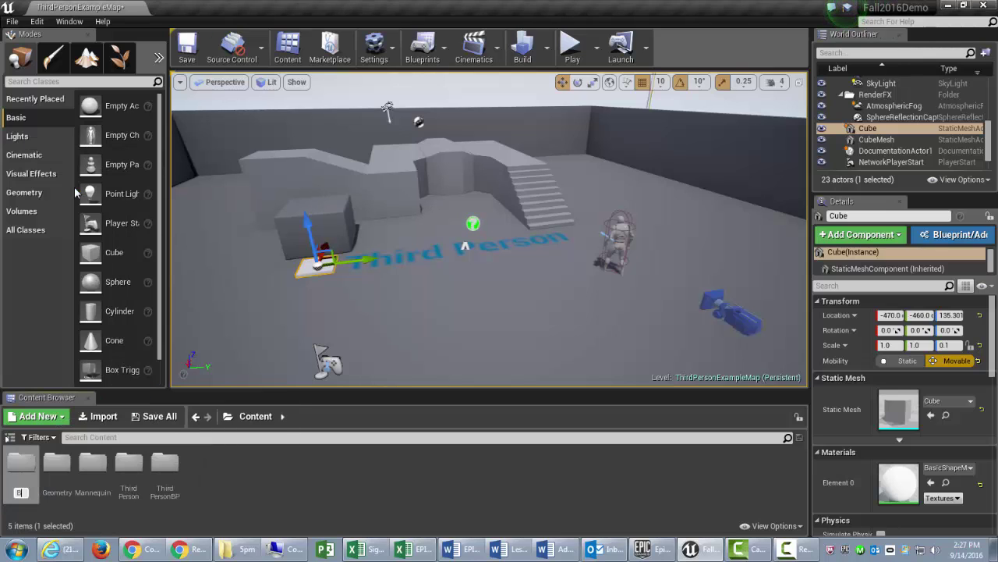
text(radAssets)
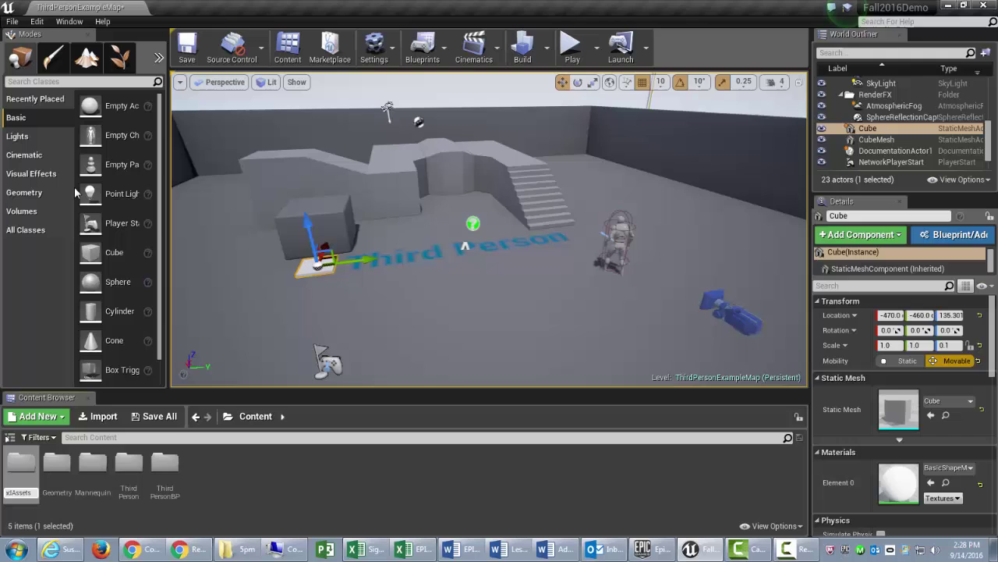
key(Return)
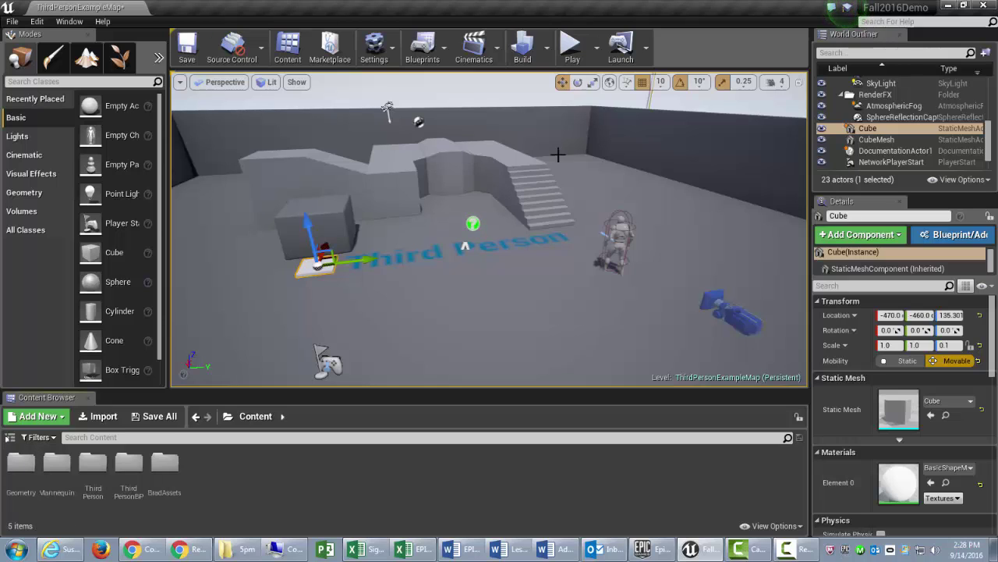
Add a level sequence and save it in BradAssets as Elevator_01.
click(476, 48)
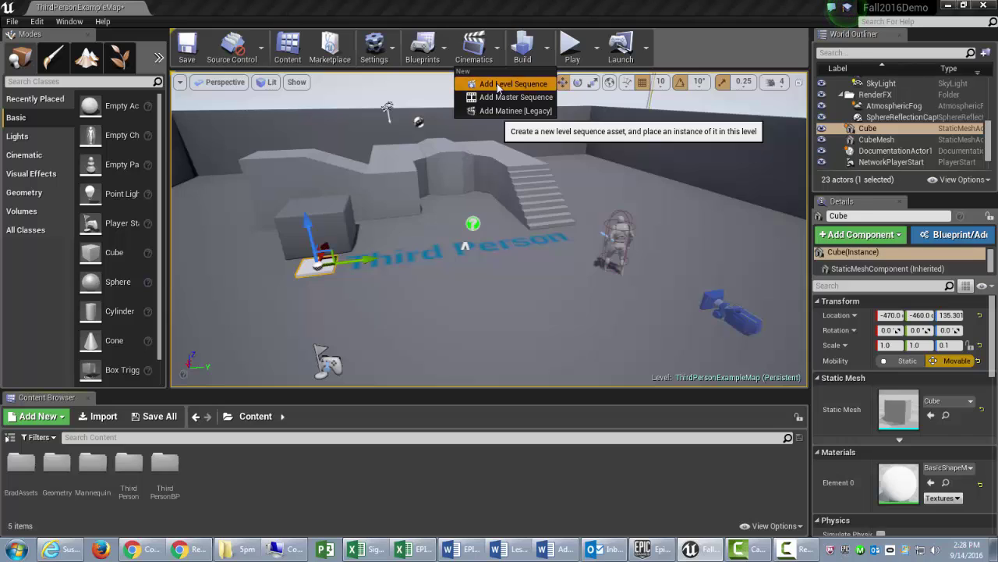
click(499, 85)
double_click(335, 101)
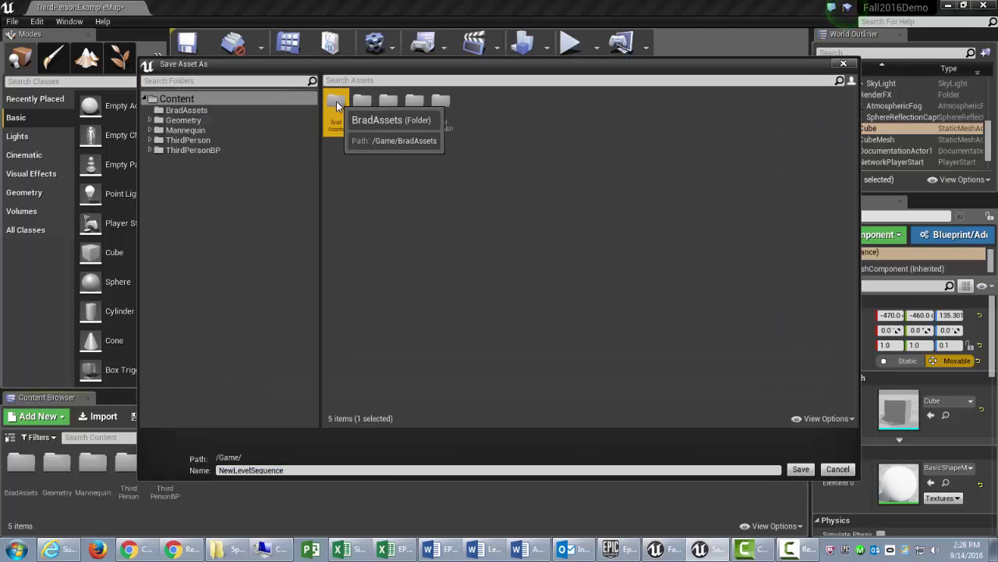
click(303, 471)
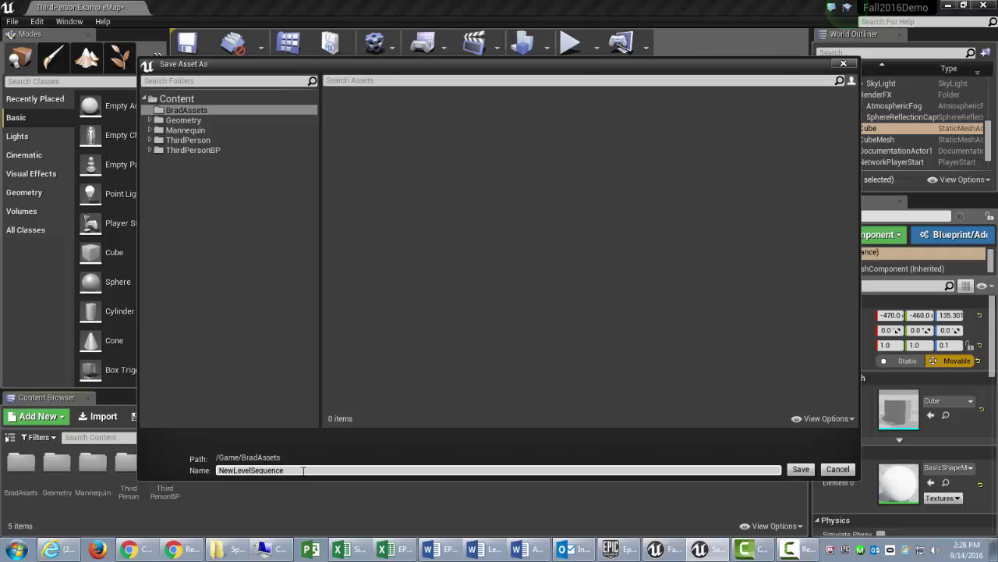
text(Ele)
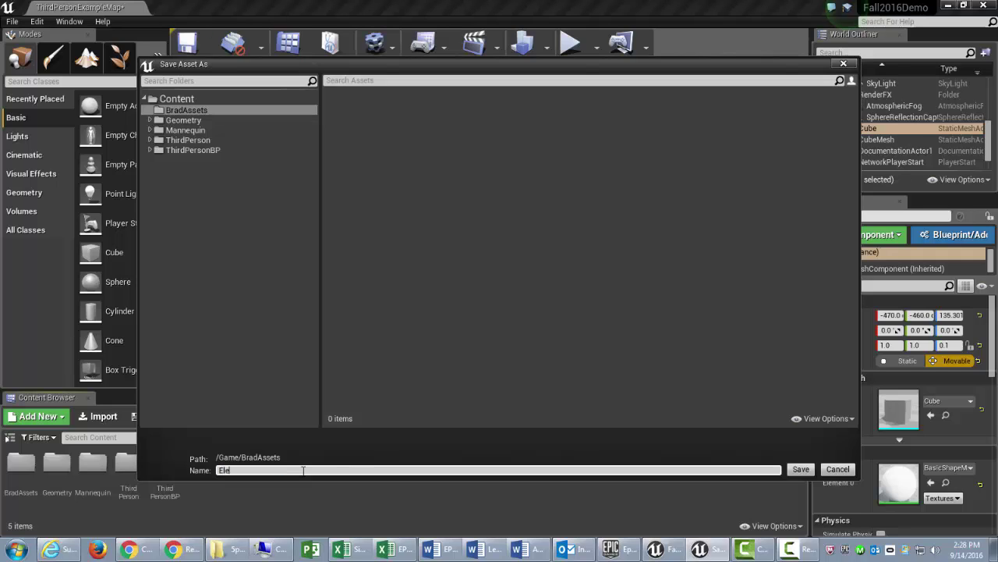
text(vator_01)
key(Return)
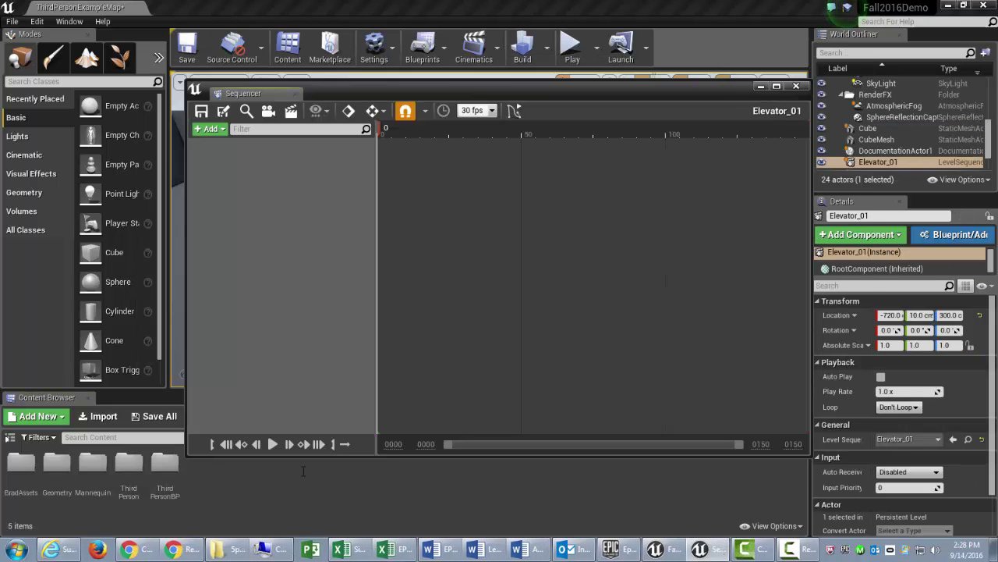
Select the Cube slab in the World Outliner and rename it Elevator.
drag(390, 84, 375, 132)
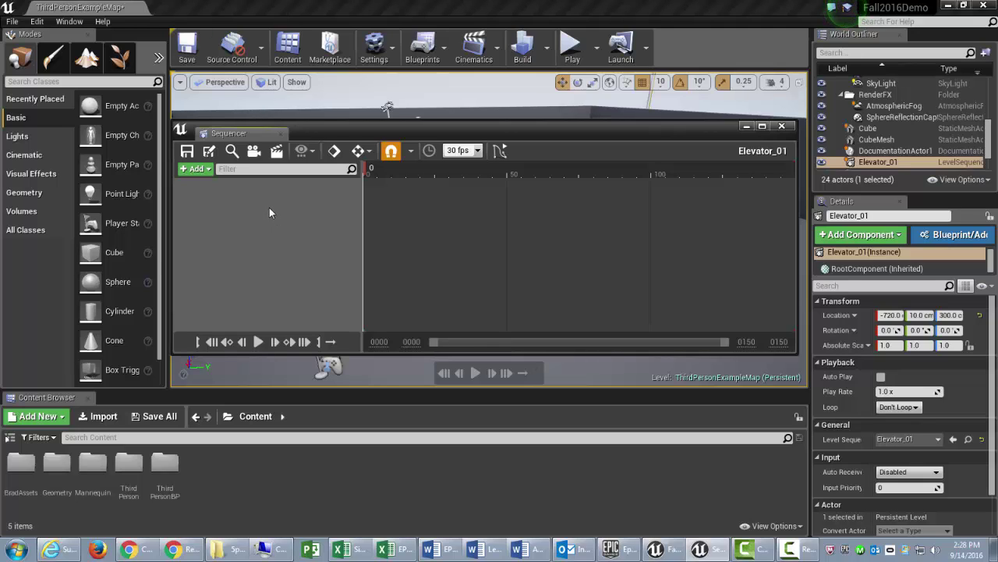
click(203, 171)
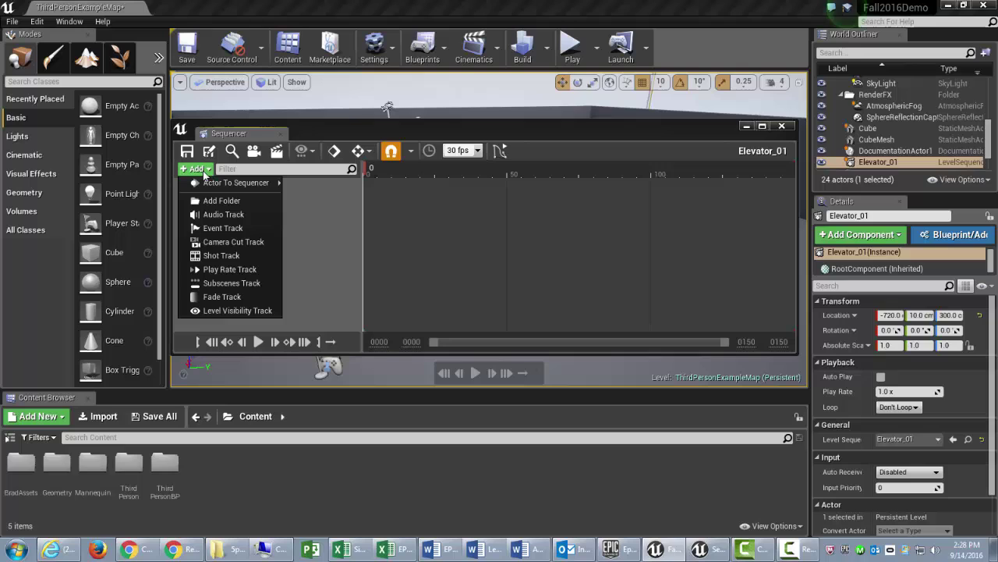
drag(516, 136, 365, 370)
click(872, 127)
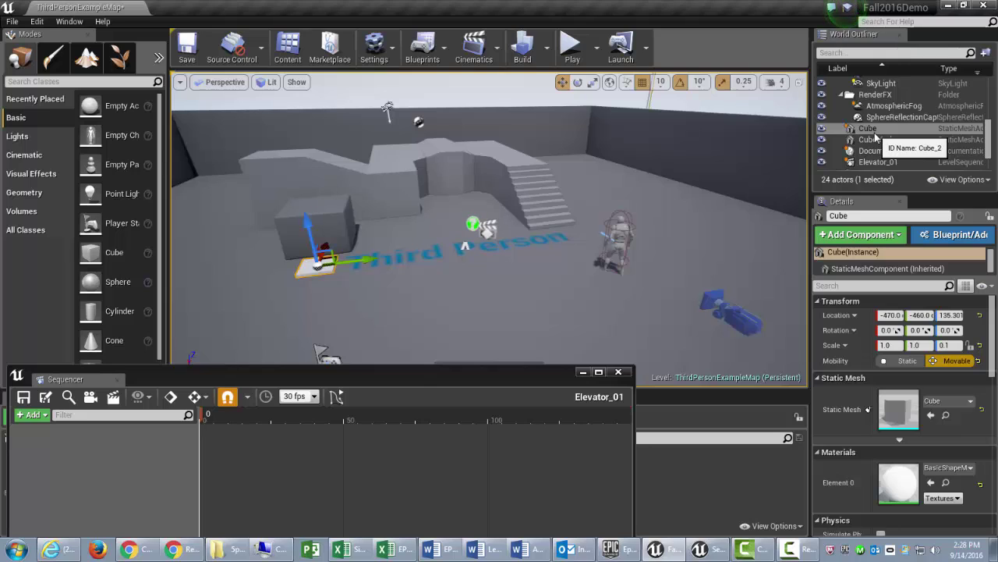
click(863, 215)
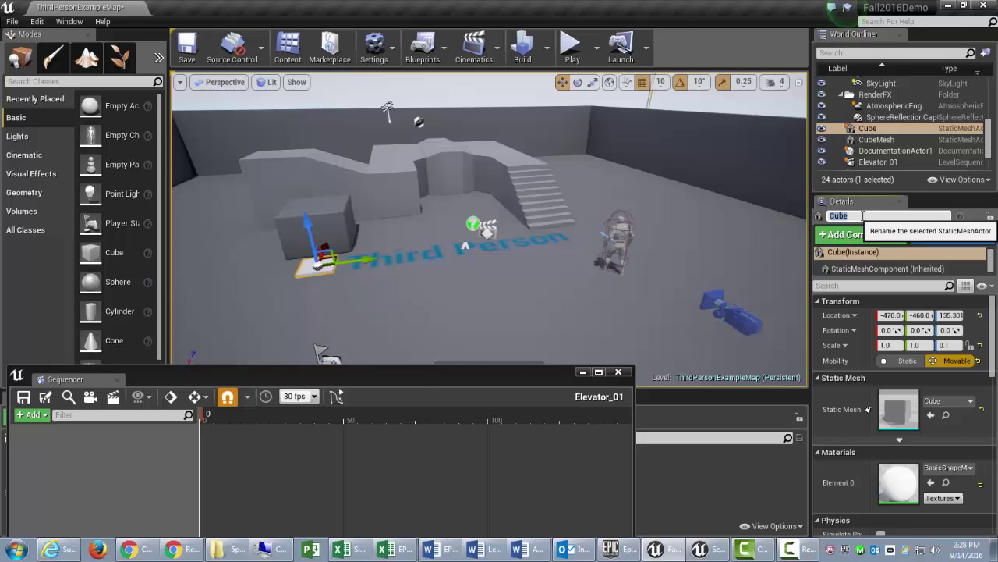
text(E)
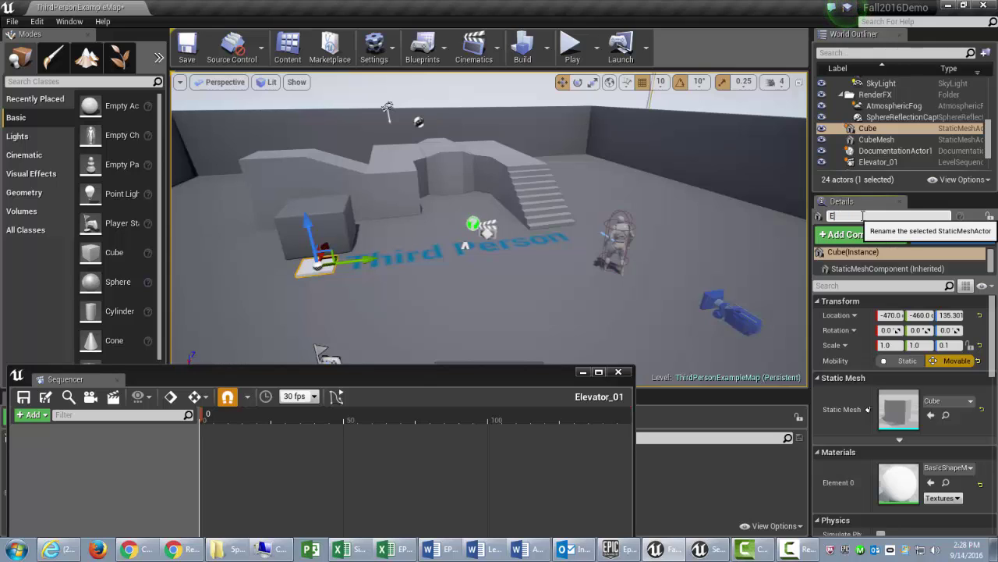
text(levator)
key(Return)
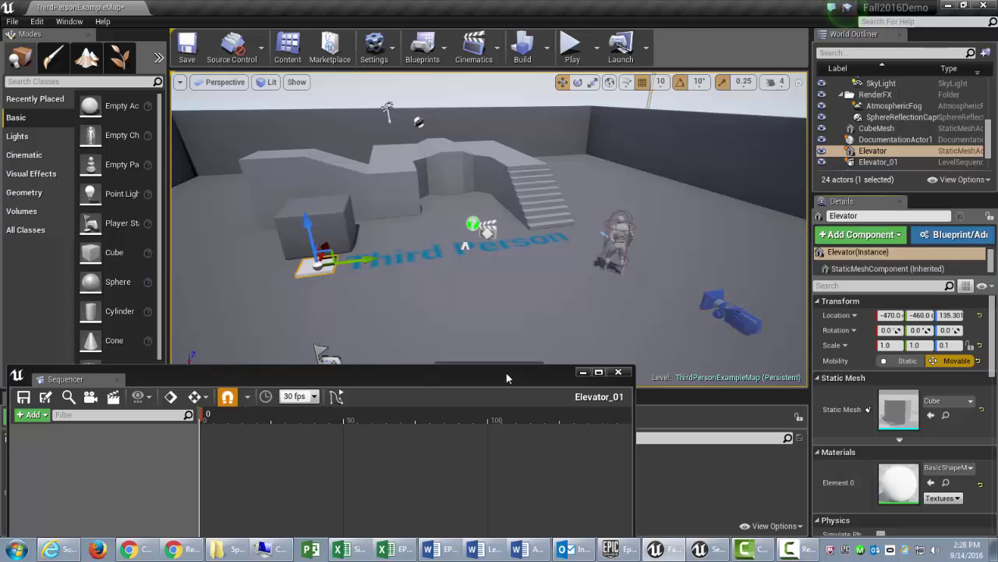
drag(499, 374, 657, 109)
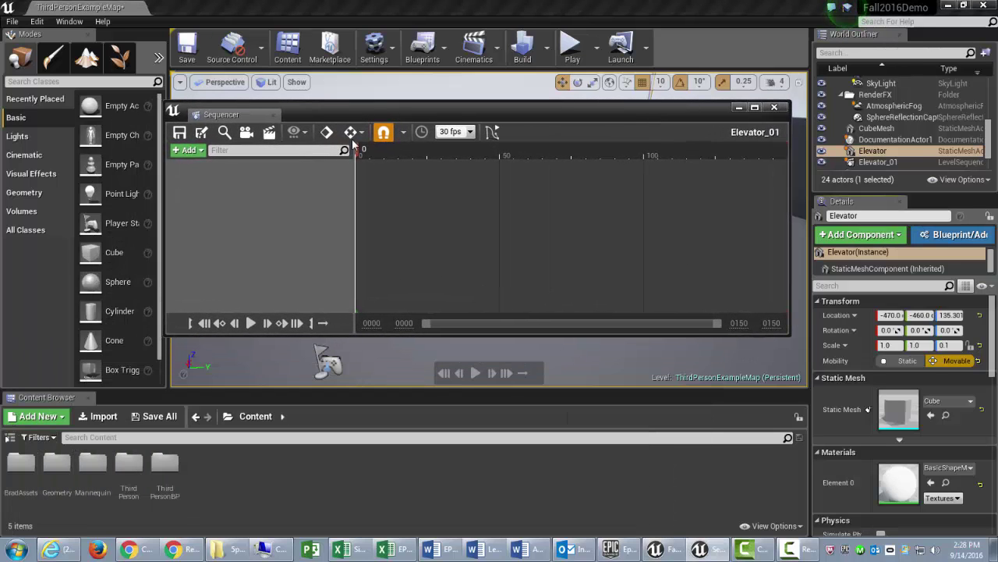
Add the Elevator actor to Elevator_01, expand Transform > Location, and select the Z channel.
click(199, 152)
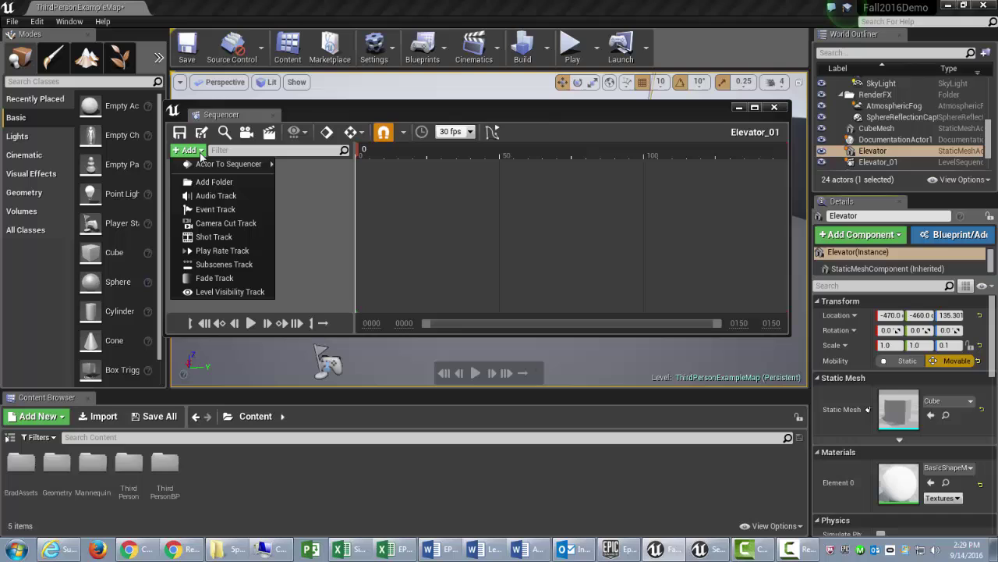
mouse_move(219, 169)
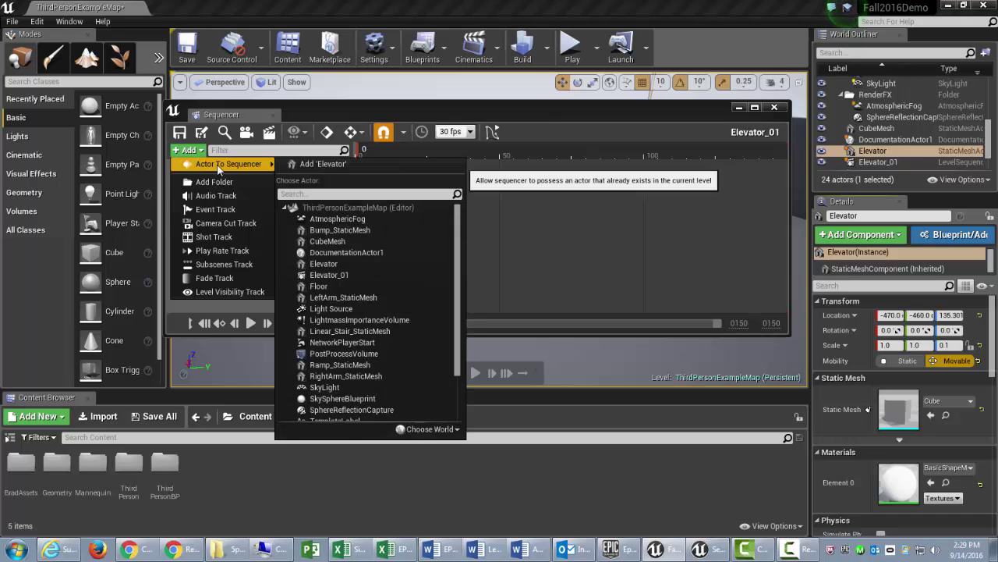
click(337, 263)
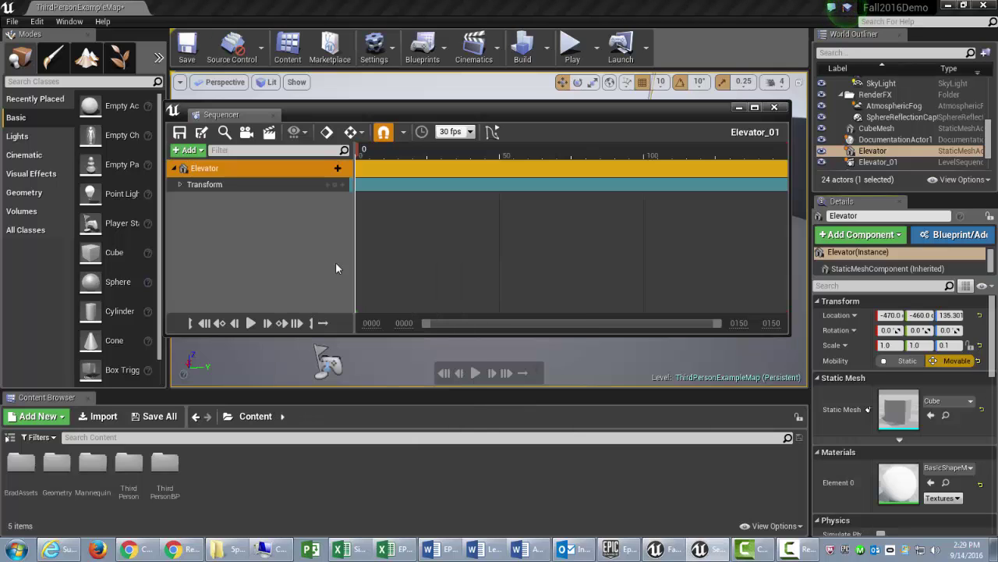
click(180, 185)
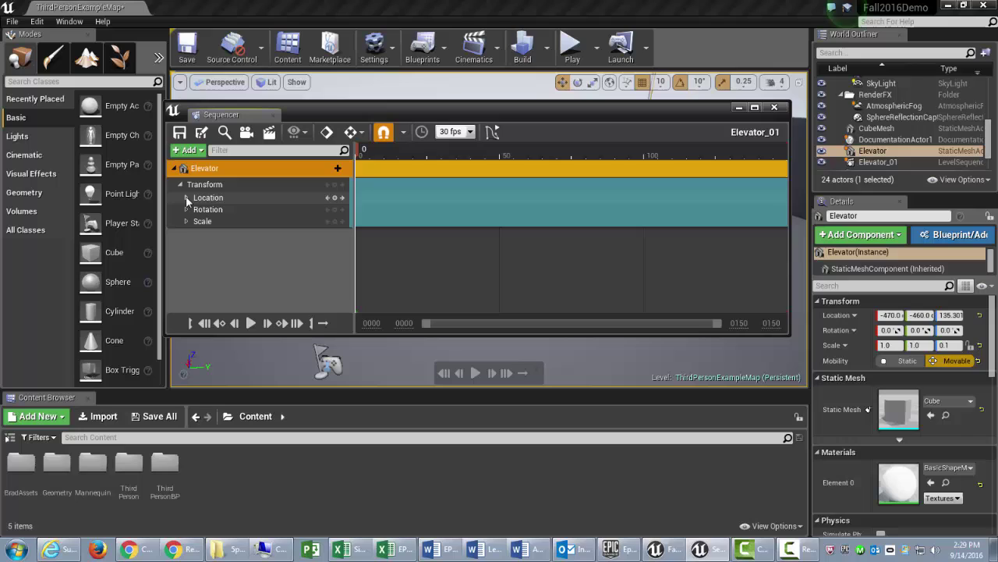
click(187, 198)
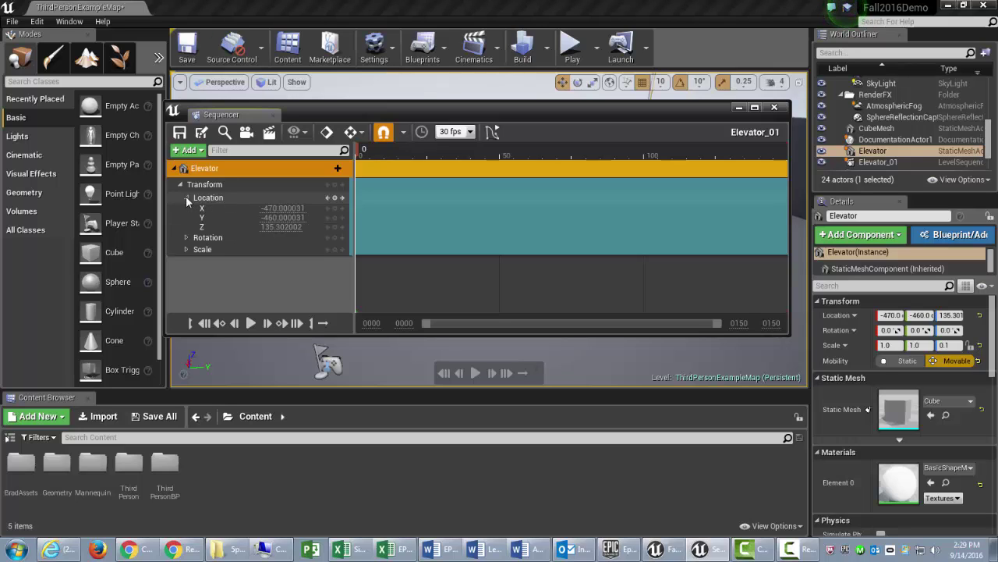
click(213, 226)
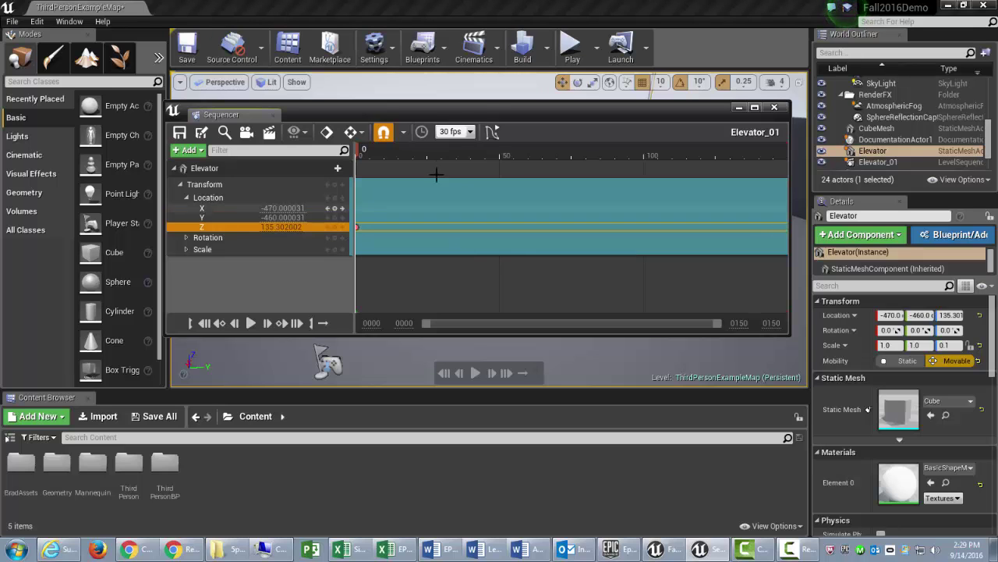
At frame 40, raise the Elevator to Z 275.3, key it, and scrub to preview the rise.
drag(484, 113, 328, 303)
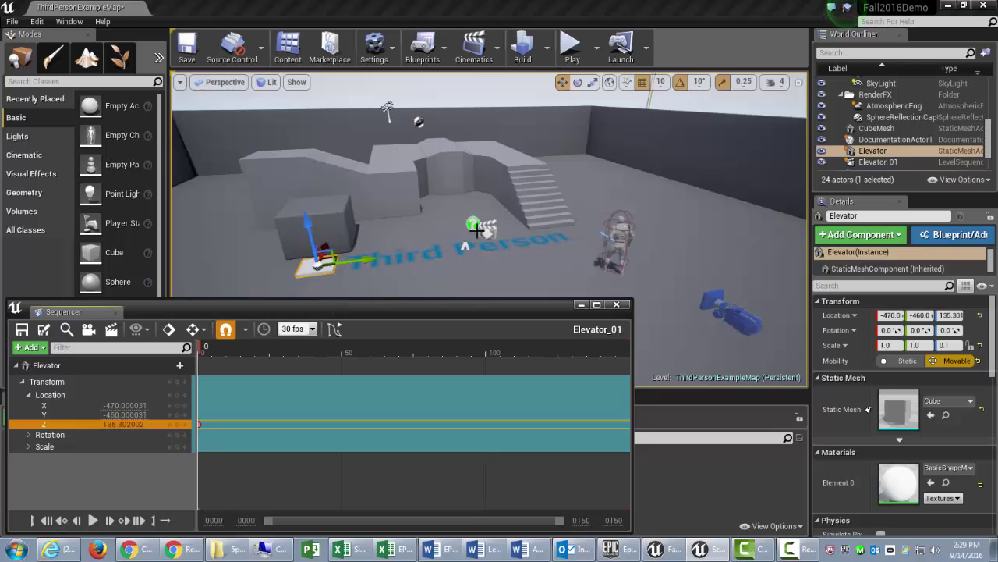
right_drag(379, 246, 351, 250)
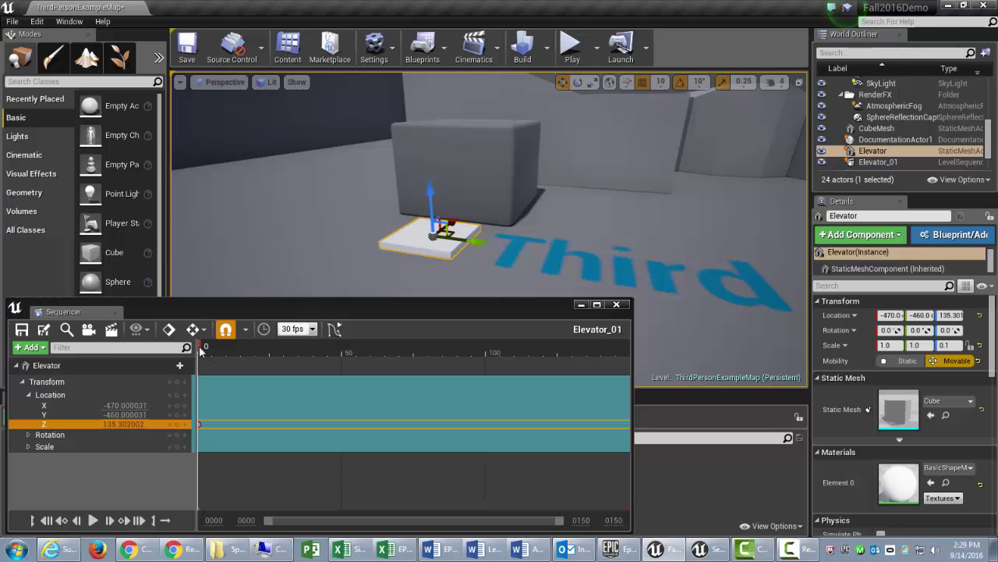
drag(201, 351, 313, 356)
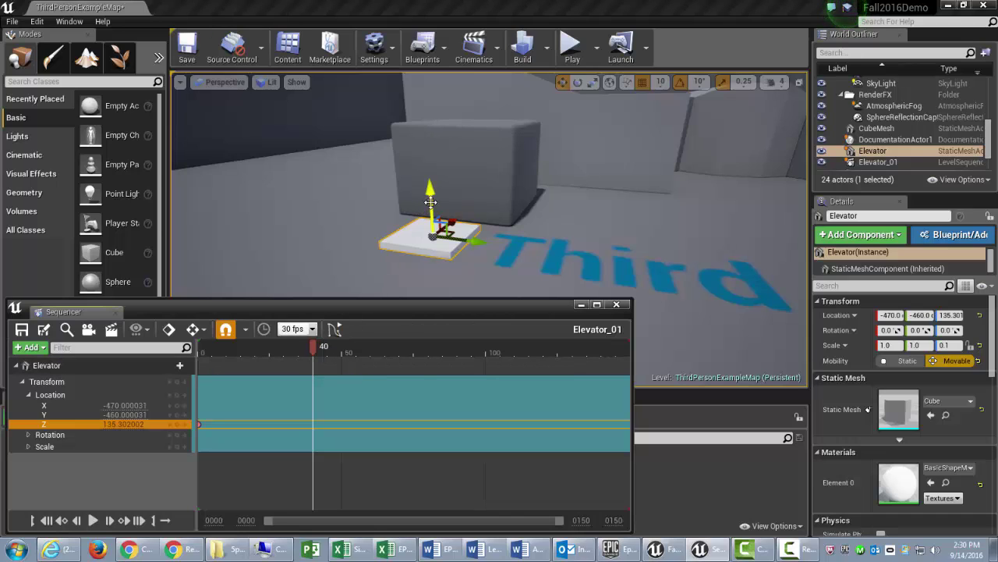
drag(431, 202, 439, 88)
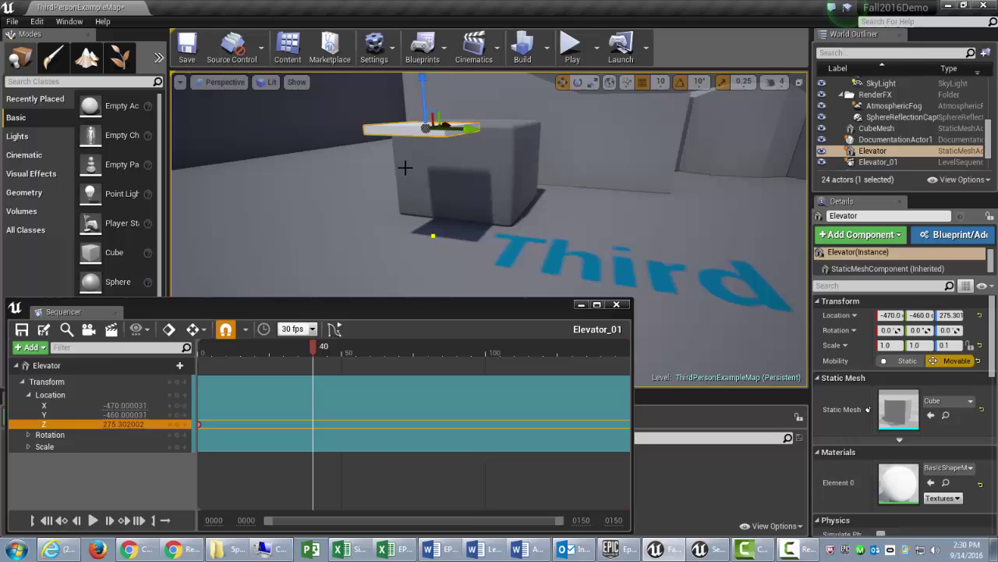
key(s)
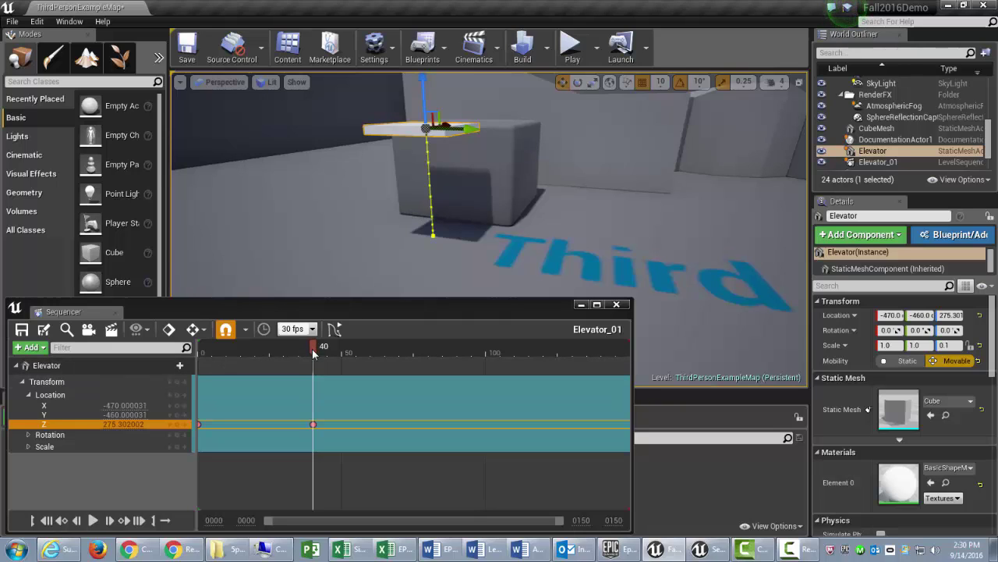
drag(314, 347, 399, 357)
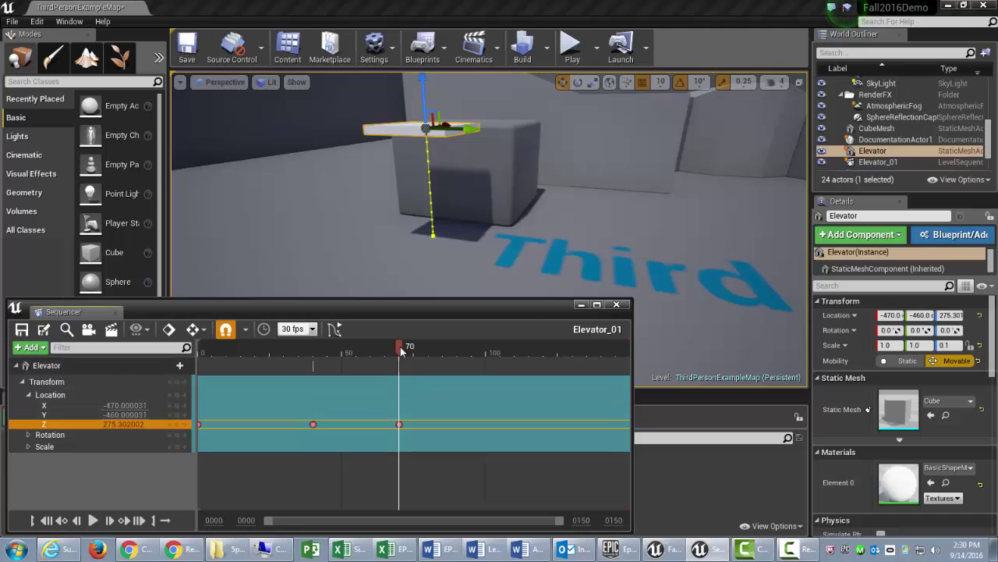
At frame 110, lower the Elevator back to Z 135.3, then scrub to preview the descent.
drag(401, 351, 517, 363)
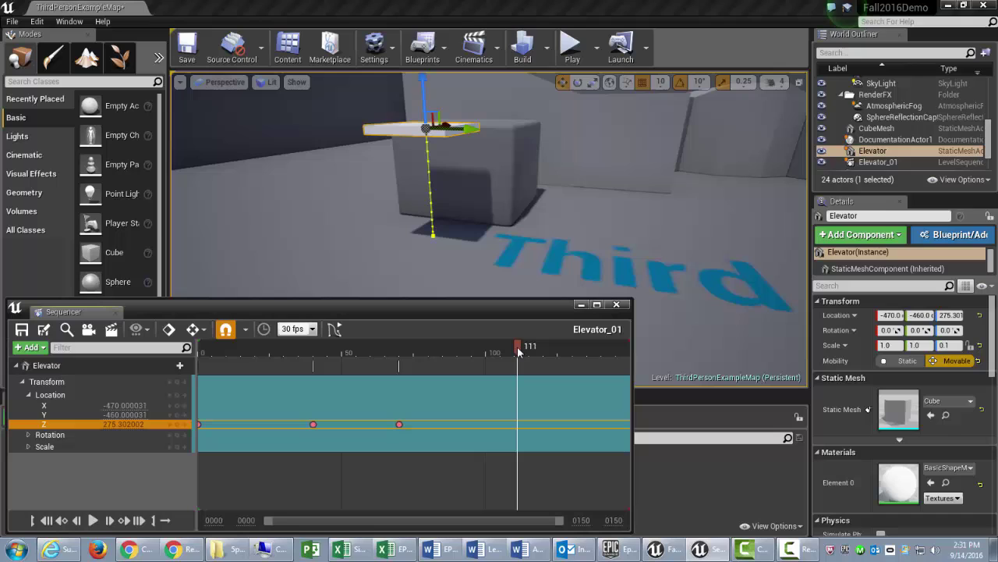
drag(519, 351, 515, 351)
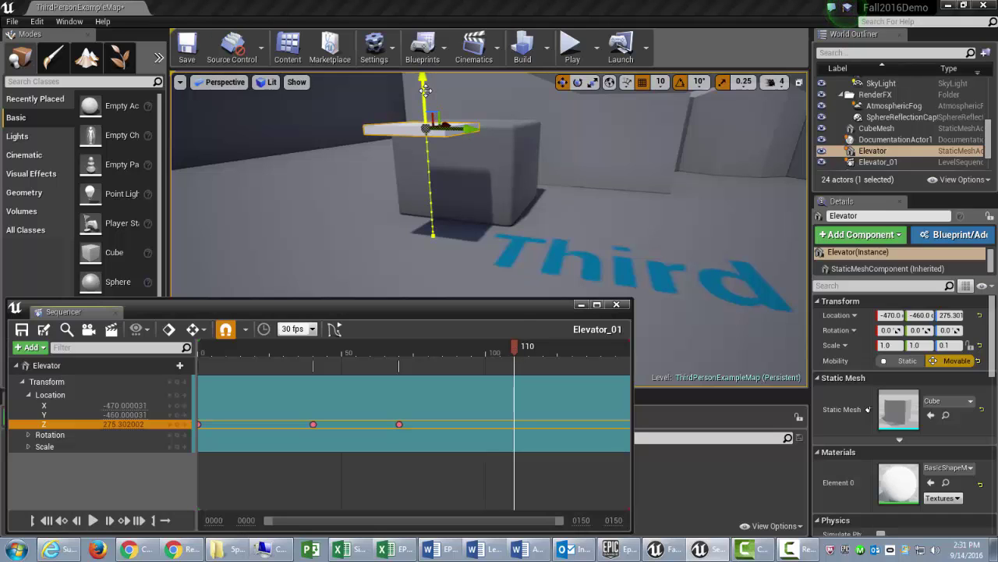
drag(425, 97, 438, 206)
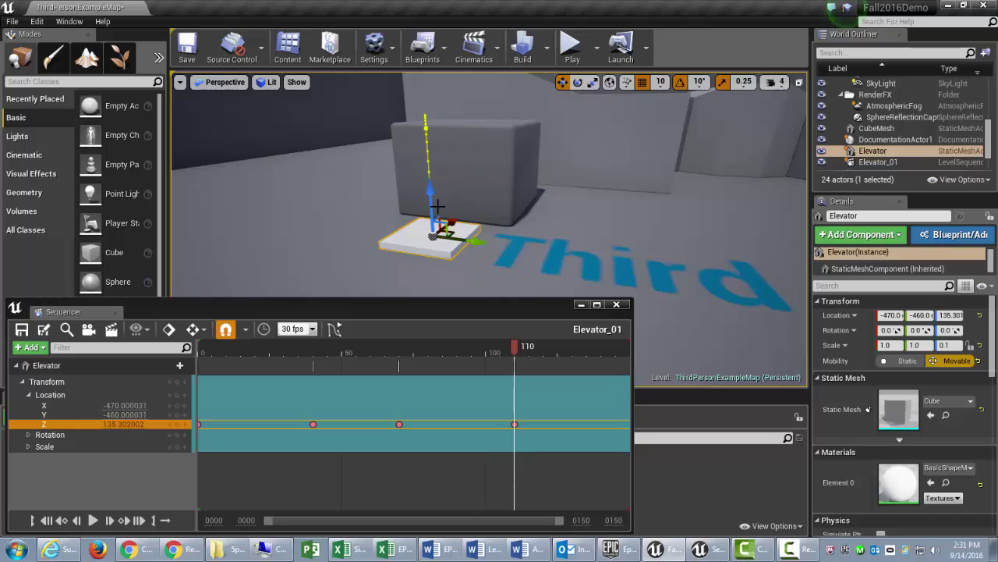
drag(517, 346, 450, 355)
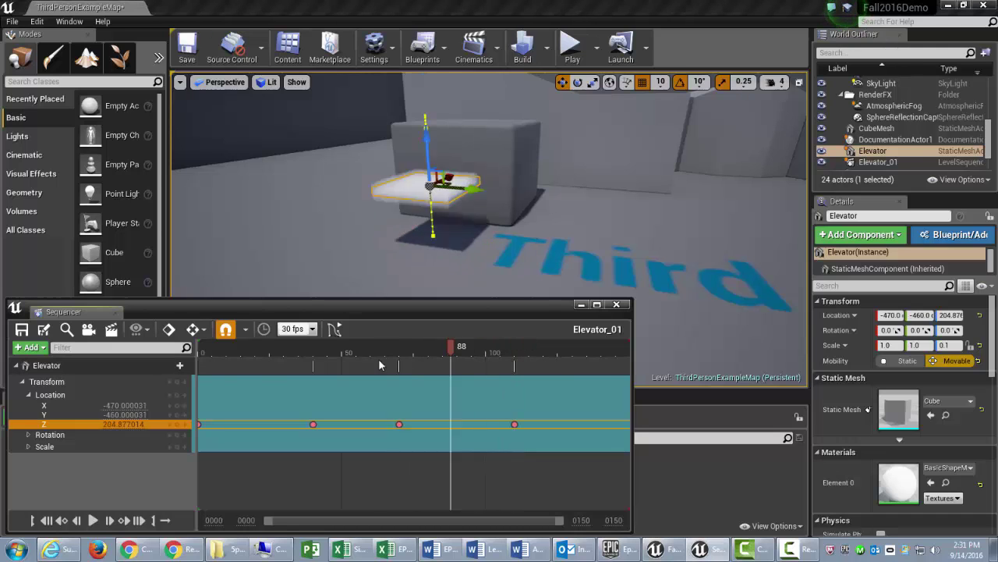
drag(379, 364, 361, 427)
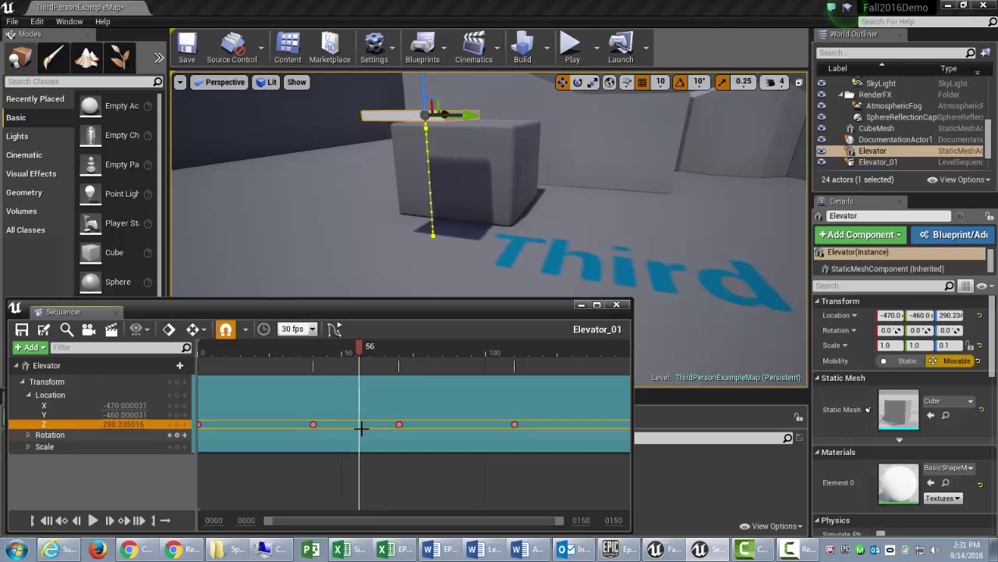
In the Curve Editor, set the top keys of the Z curve to Linear interpolation.
click(334, 329)
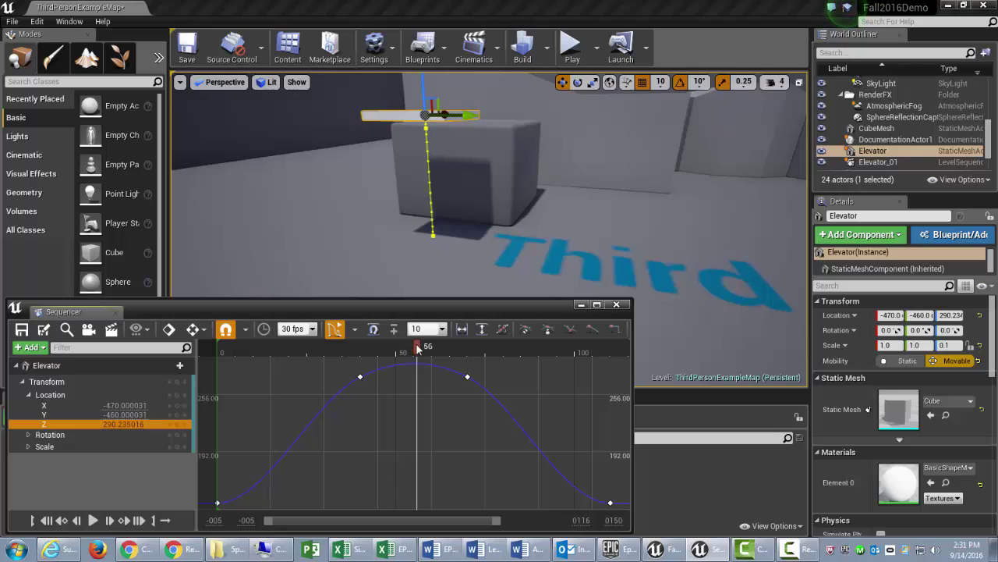
mouse_move(418, 347)
mouse_down()
mouse_move(363, 361)
mouse_move(466, 359)
mouse_move(427, 357)
mouse_up()
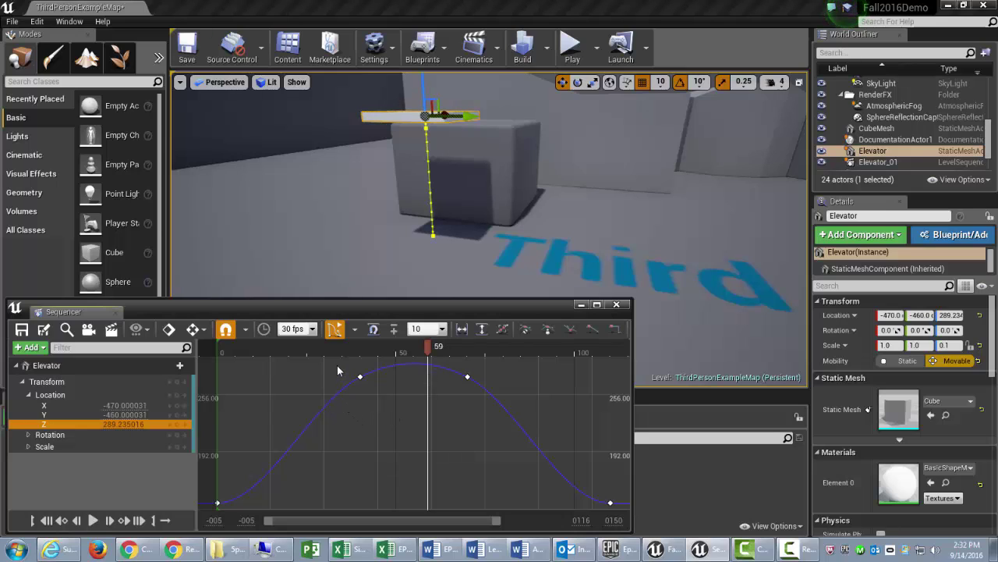
drag(336, 362, 505, 406)
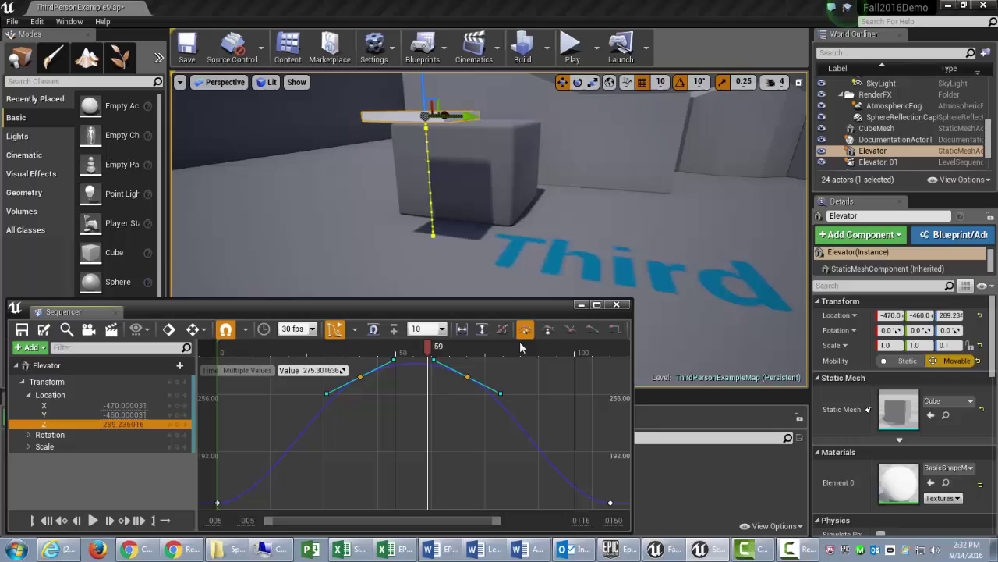
click(593, 332)
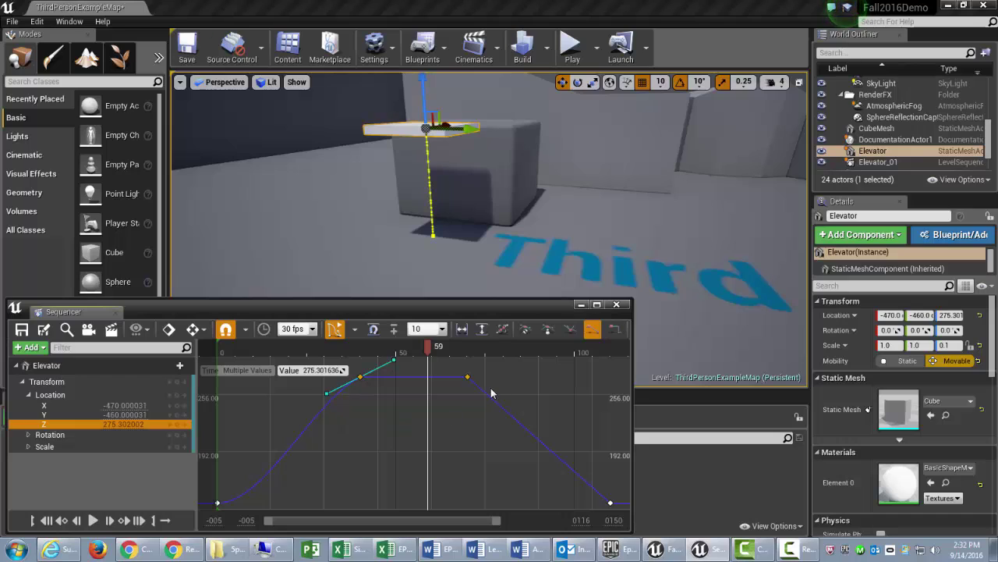
Give the frame-70 key broken tangents and return to the key track view.
drag(623, 494, 590, 516)
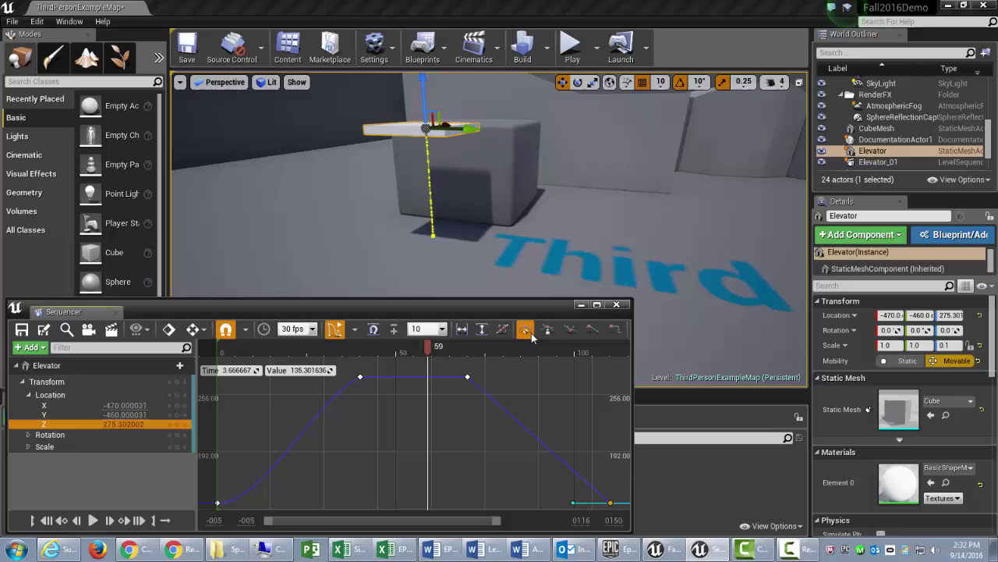
click(218, 502)
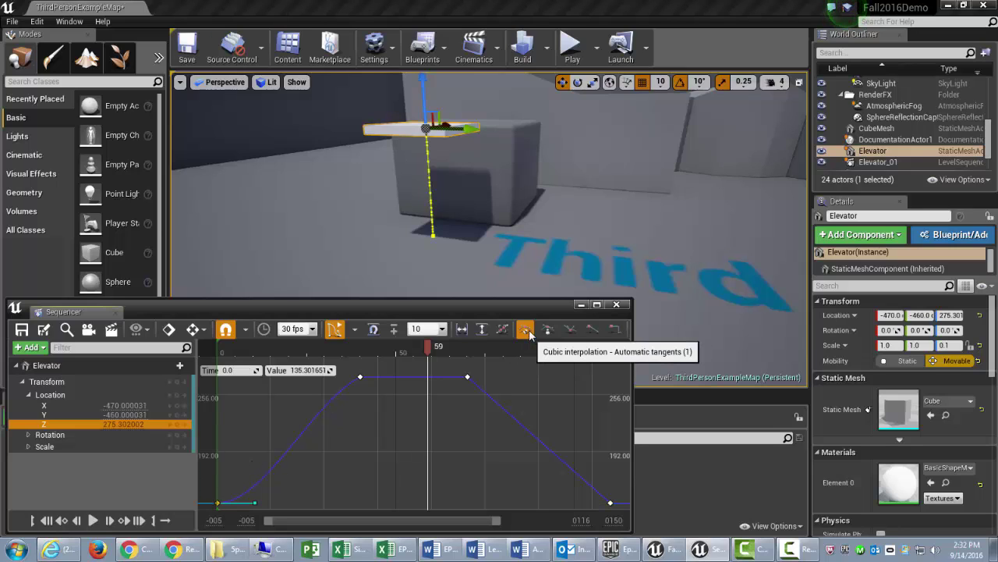
click(467, 377)
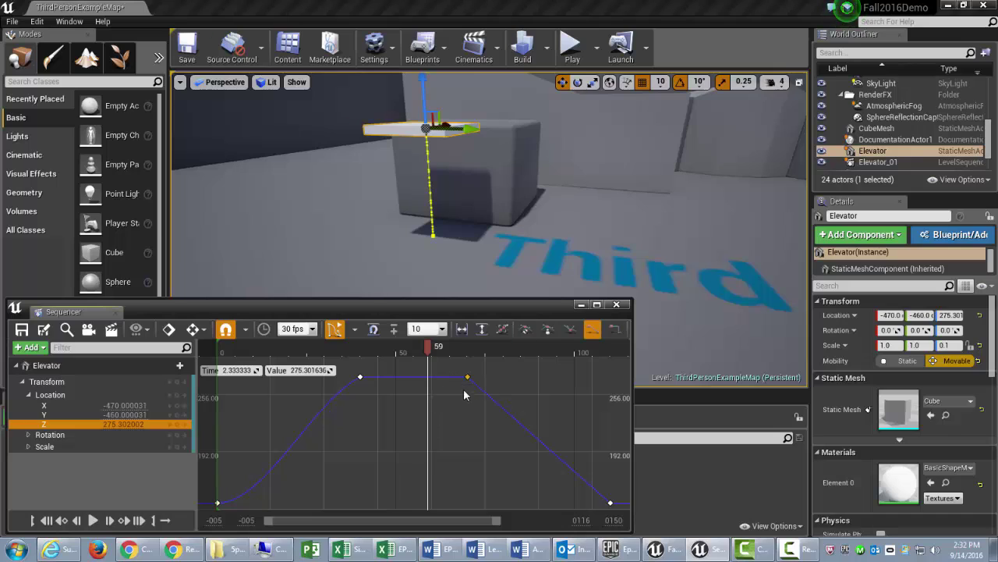
click(570, 332)
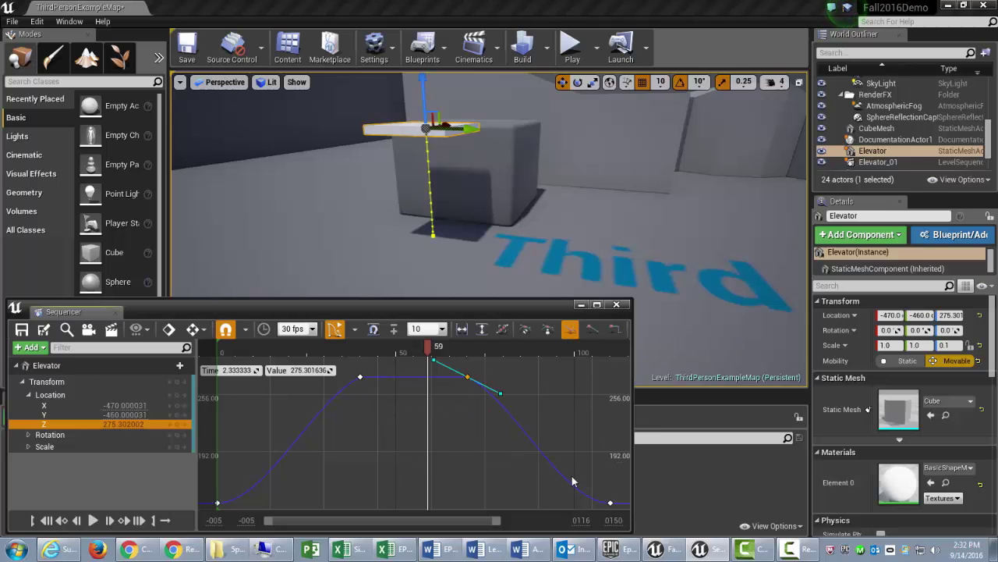
mouse_move(613, 503)
click(335, 331)
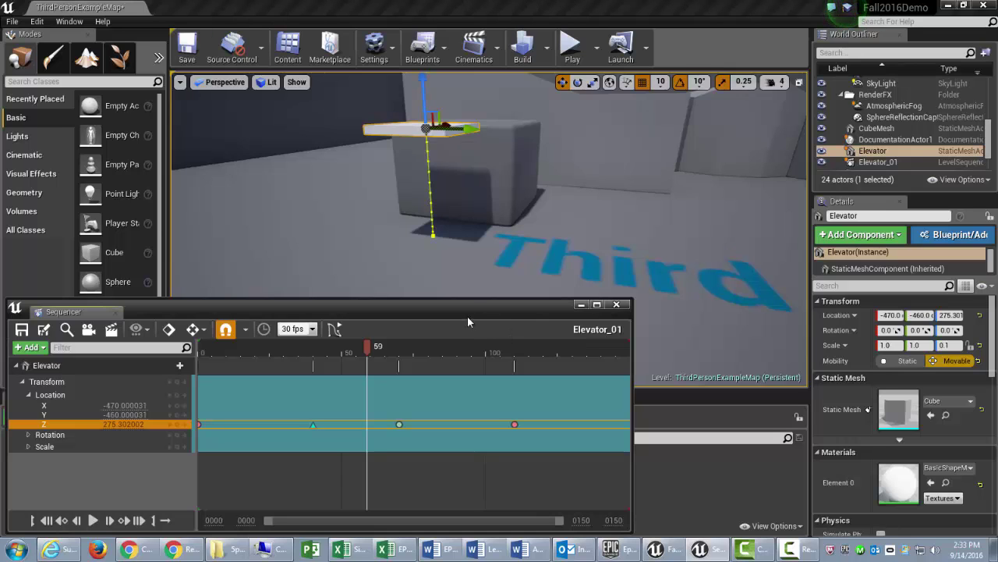
drag(467, 316, 534, 297)
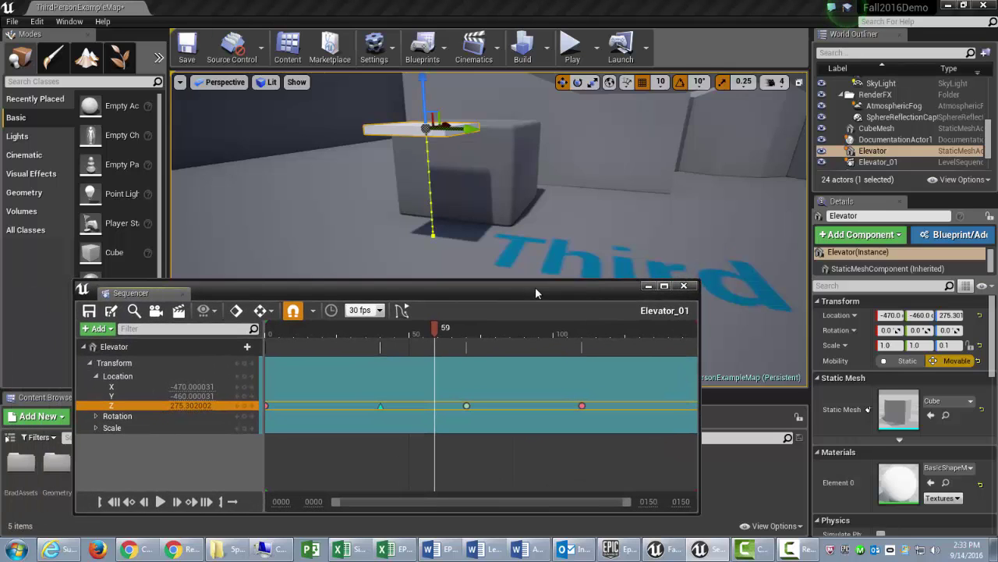
Close Sequencer and place a Capsule Trigger from All Classes at the elevator platform.
click(691, 287)
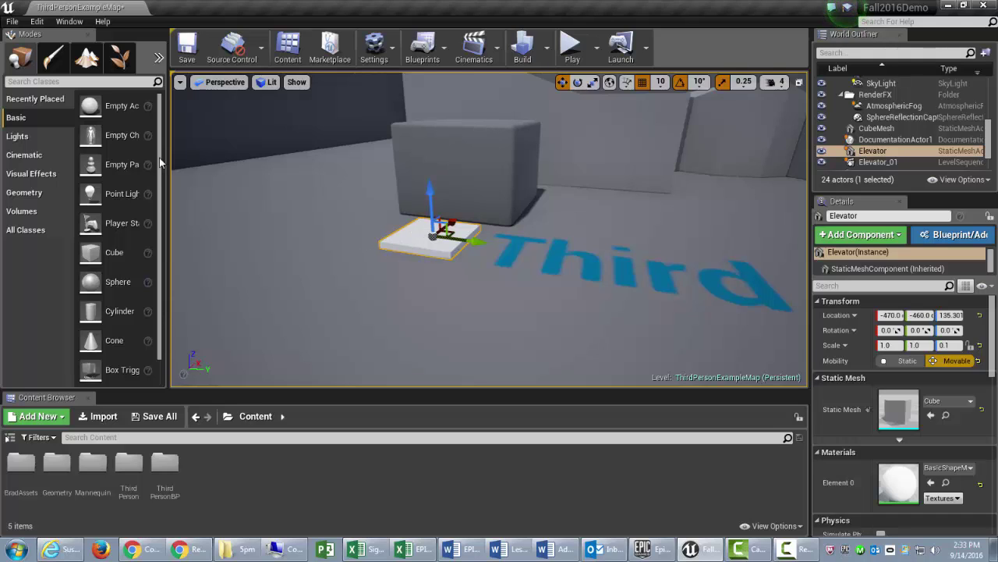
click(28, 234)
scroll(161, 143, down, 1)
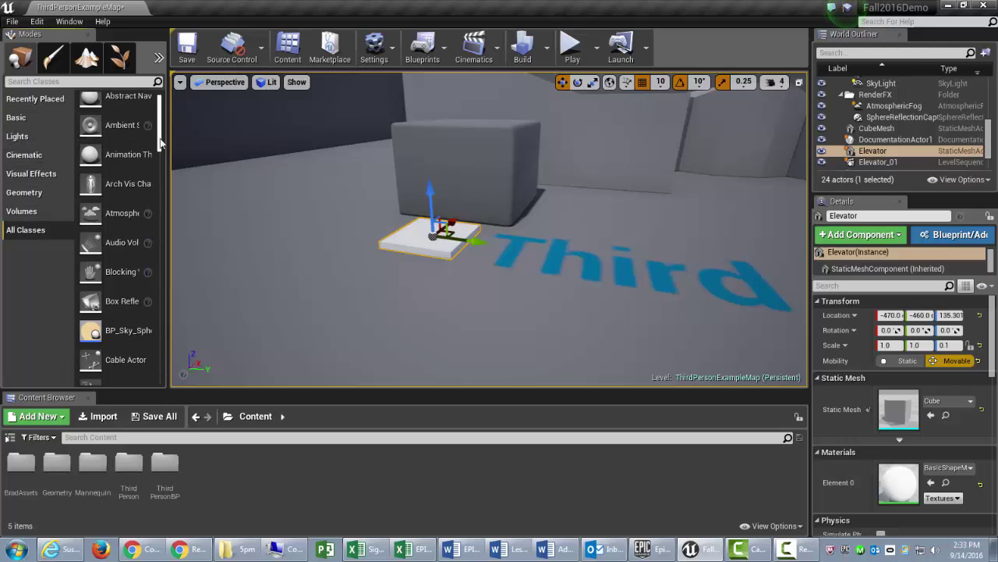
scroll(161, 142, down, 10)
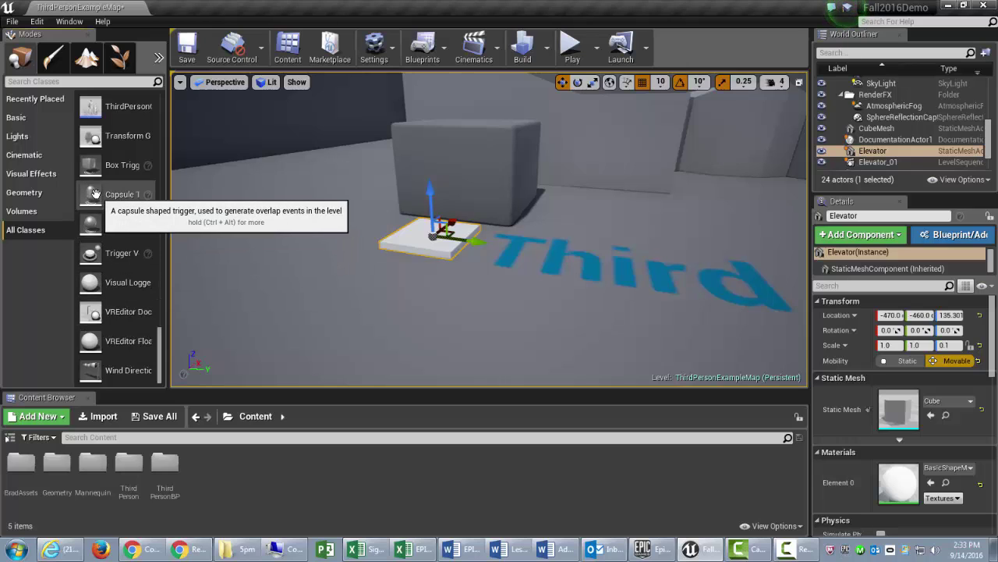
drag(95, 195, 434, 232)
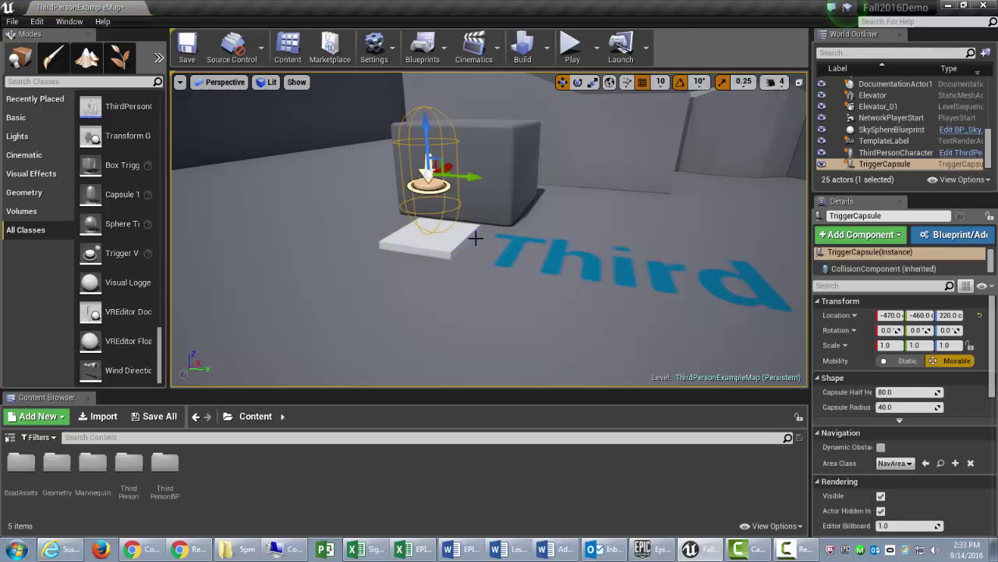
Lower the capsule onto the slab and scale it up to half height 100, radius 50.
drag(424, 135, 425, 184)
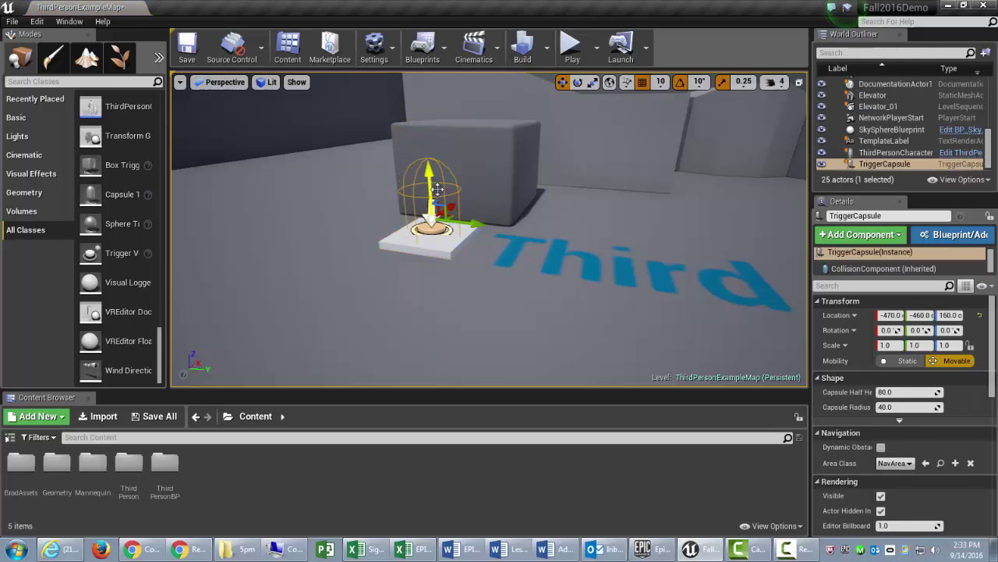
key(e)
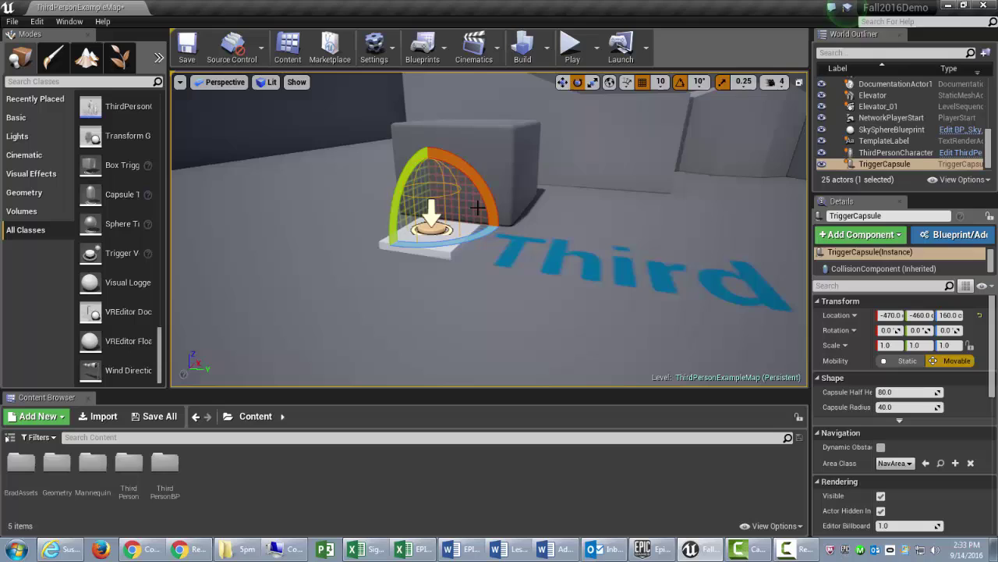
key(r)
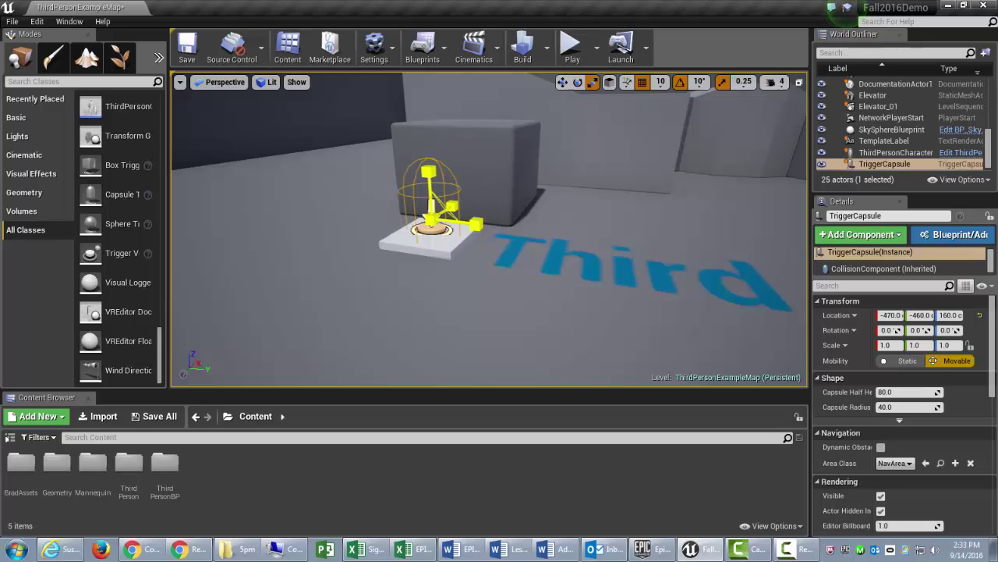
drag(431, 216, 444, 195)
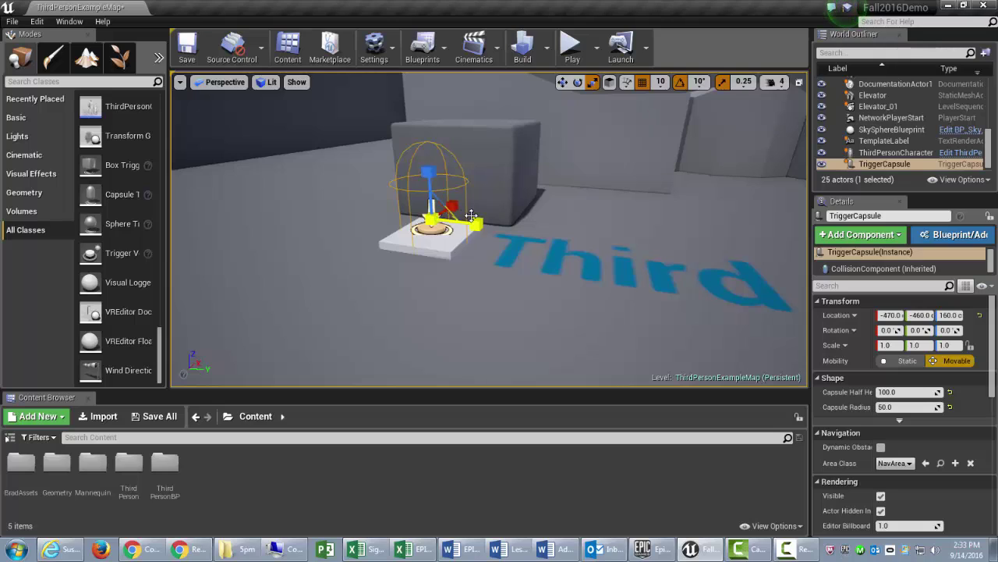
key(e)
key(w)
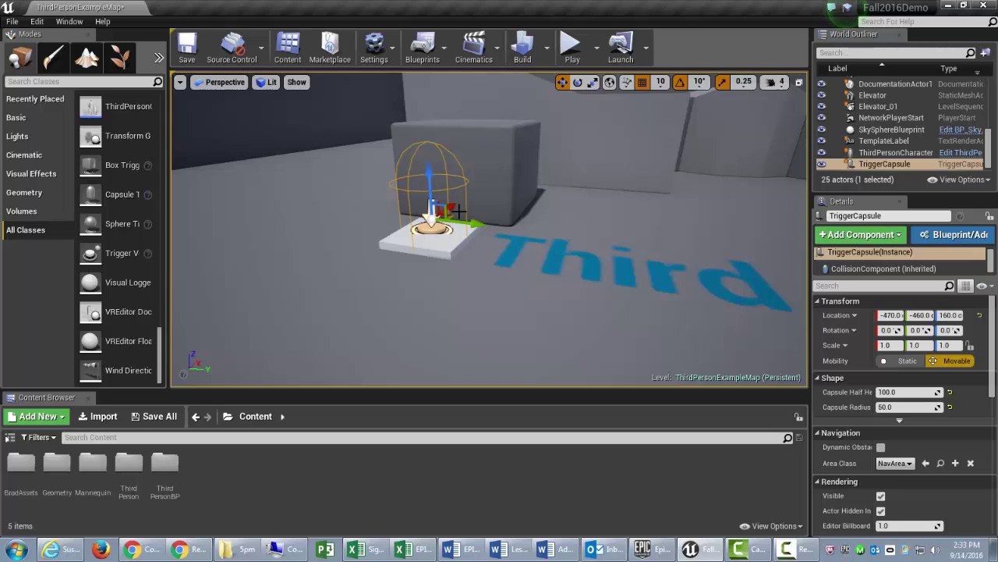
Open the Level Blueprint and resize and position its window over the level.
click(429, 61)
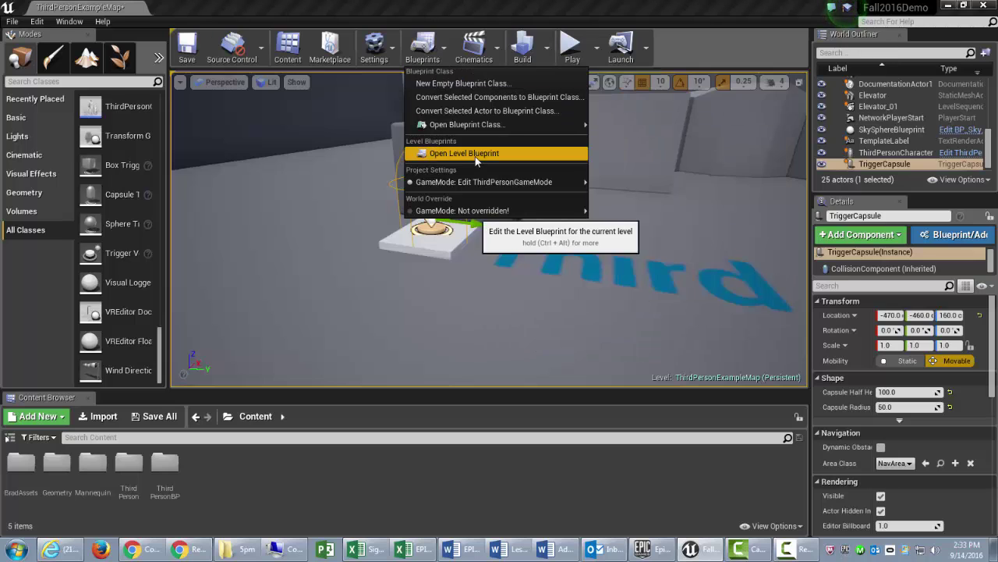
click(476, 155)
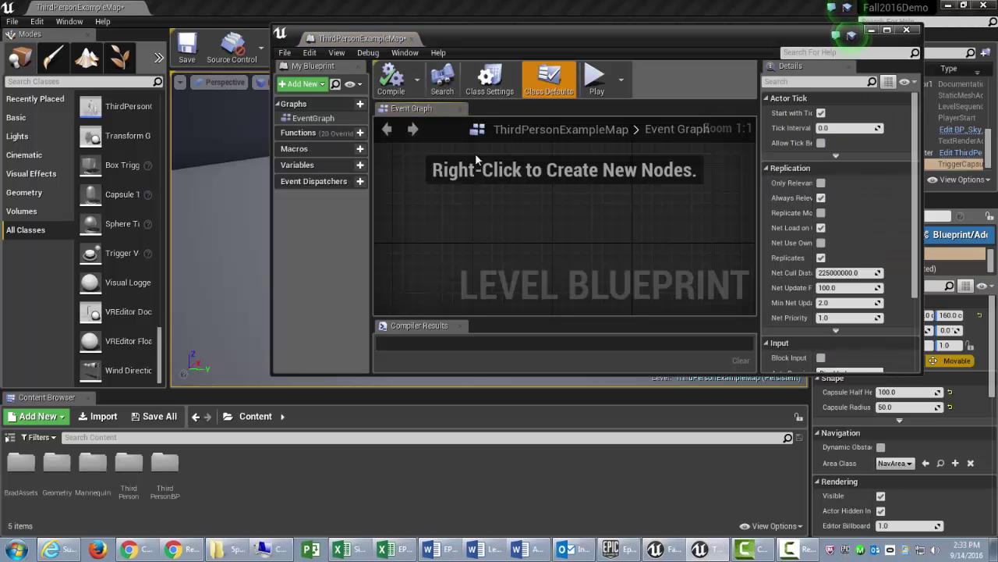
drag(580, 36, 524, 42)
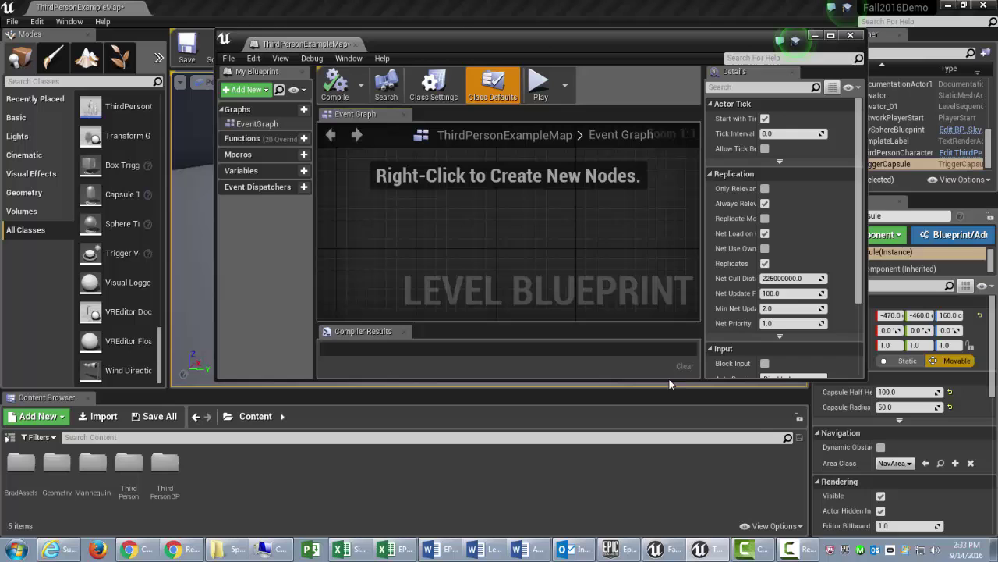
drag(863, 378, 979, 500)
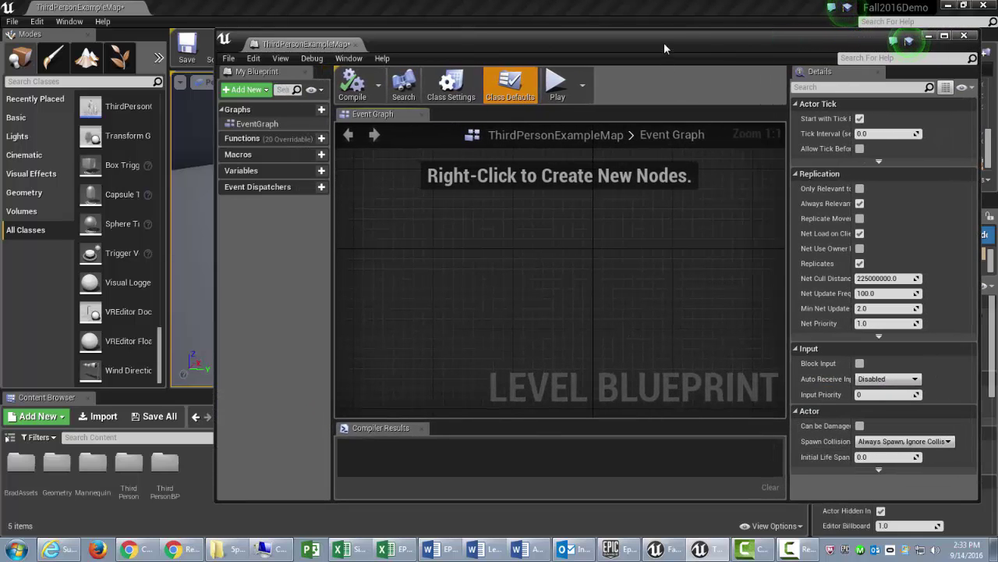
drag(664, 42, 681, 82)
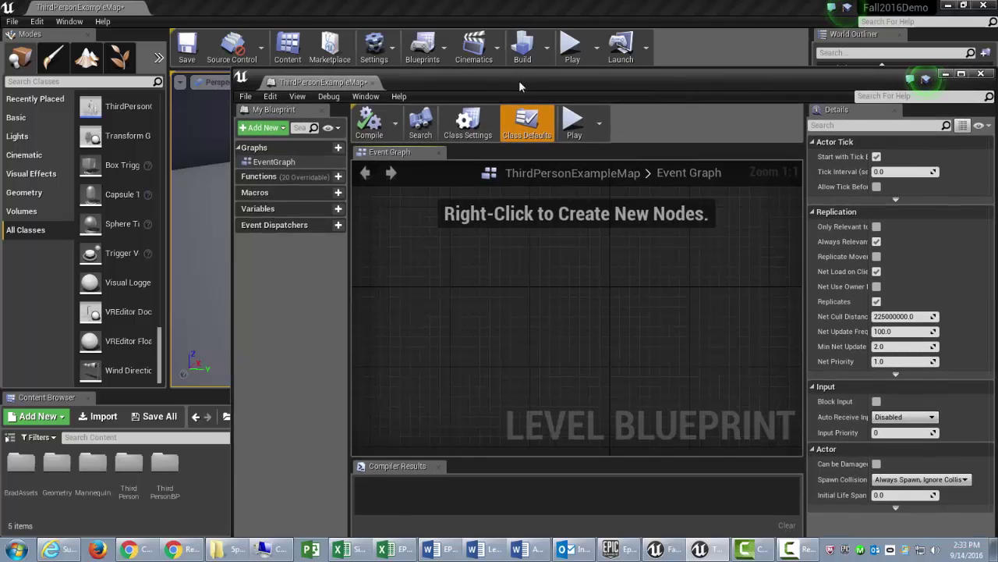
drag(519, 75, 568, 300)
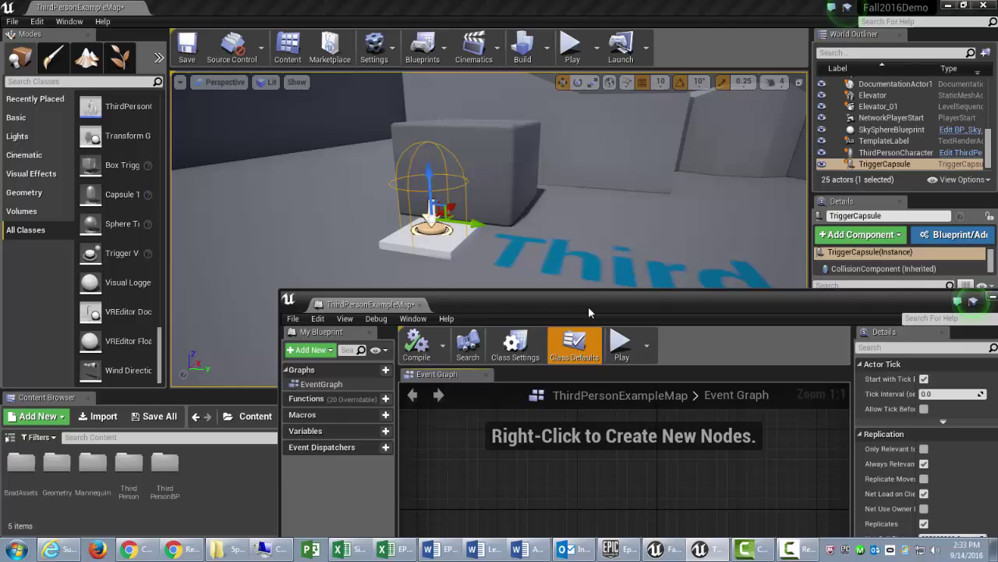
drag(588, 305, 560, 112)
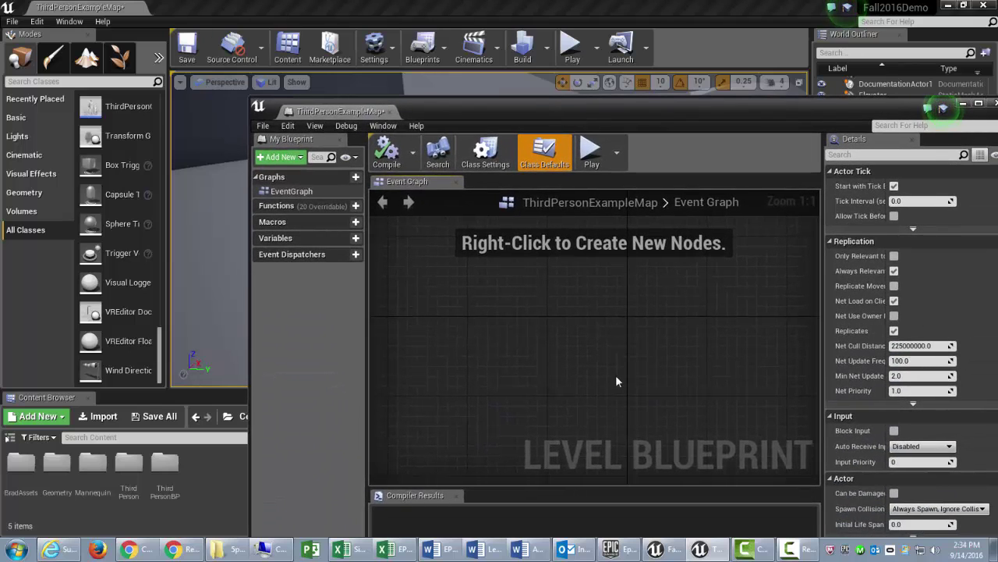
Add an OnActorBeginOverlap event for the TriggerCapsule to the Event Graph.
right_click(504, 298)
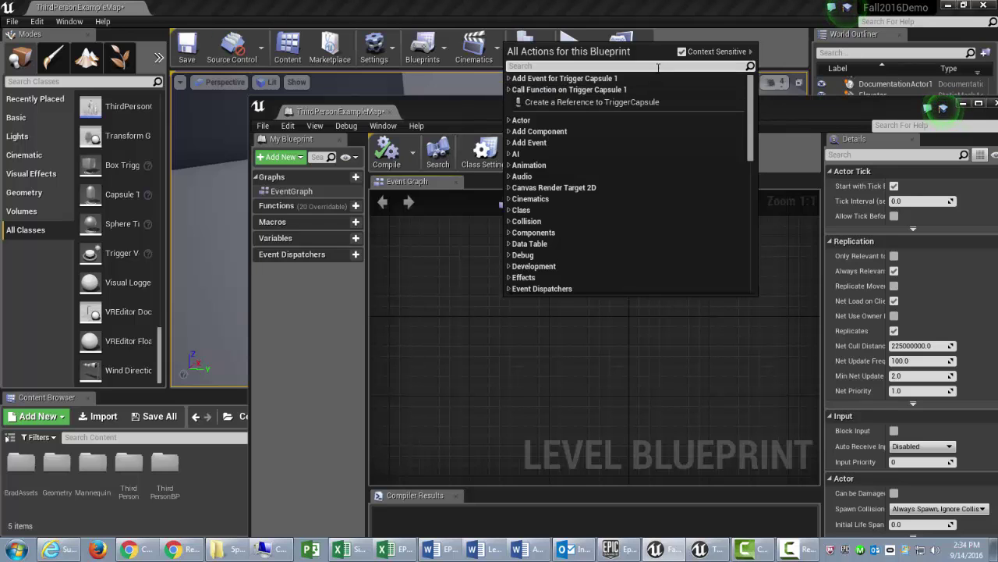
click(509, 79)
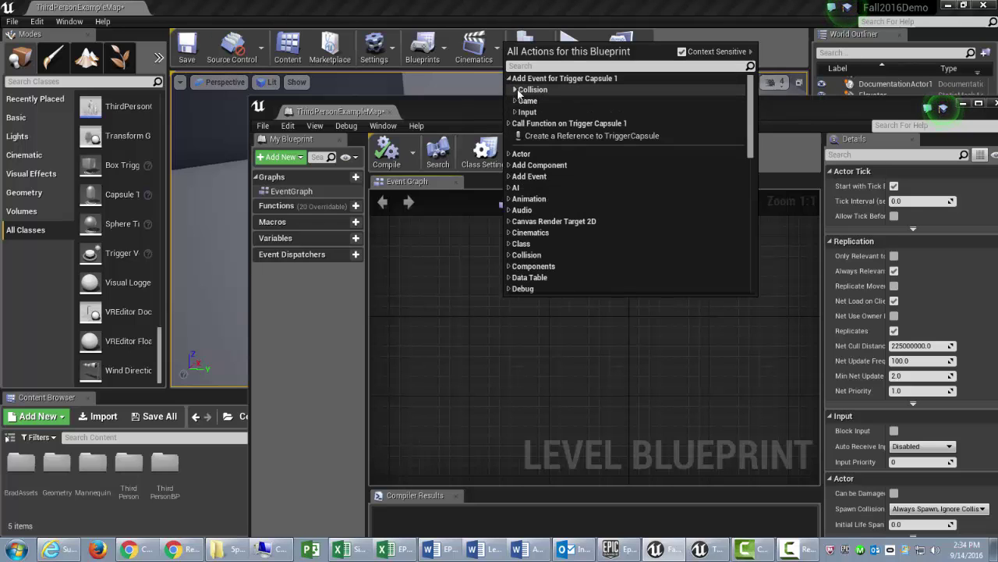
click(515, 90)
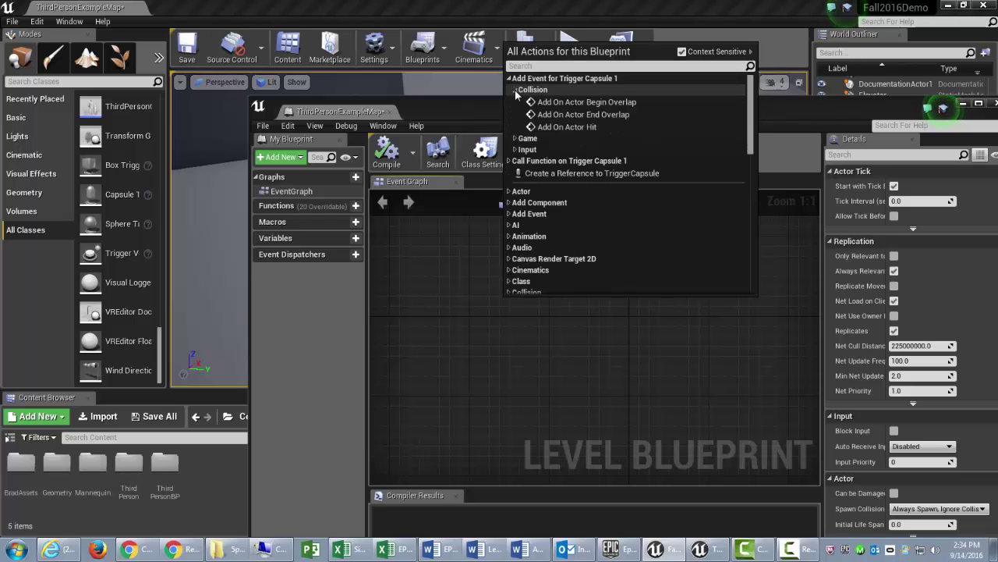
click(581, 102)
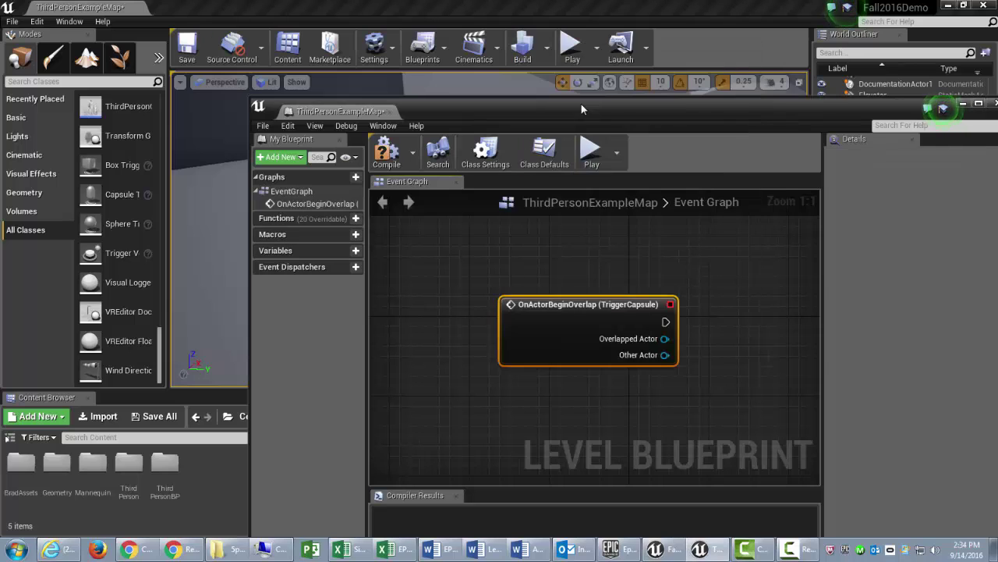
right_drag(696, 279, 610, 269)
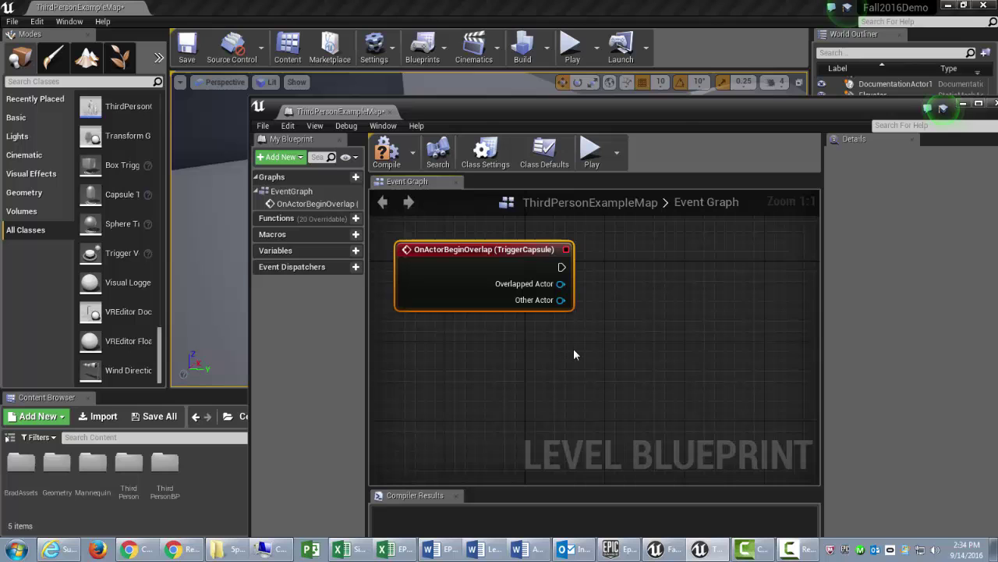
drag(623, 115, 428, 281)
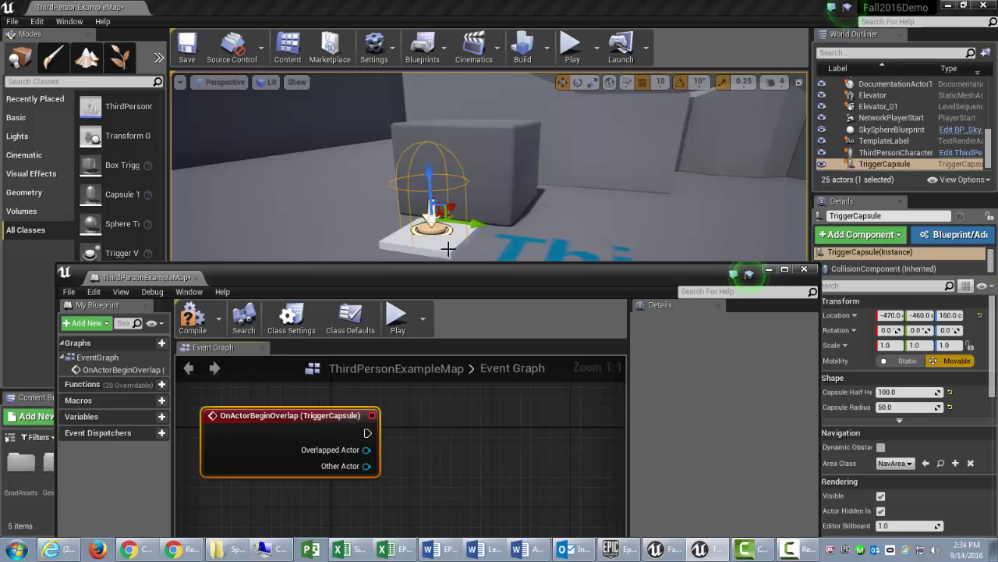
Select the Elevator platform, then the Elevator_01 sequence in the World Outliner.
click(446, 247)
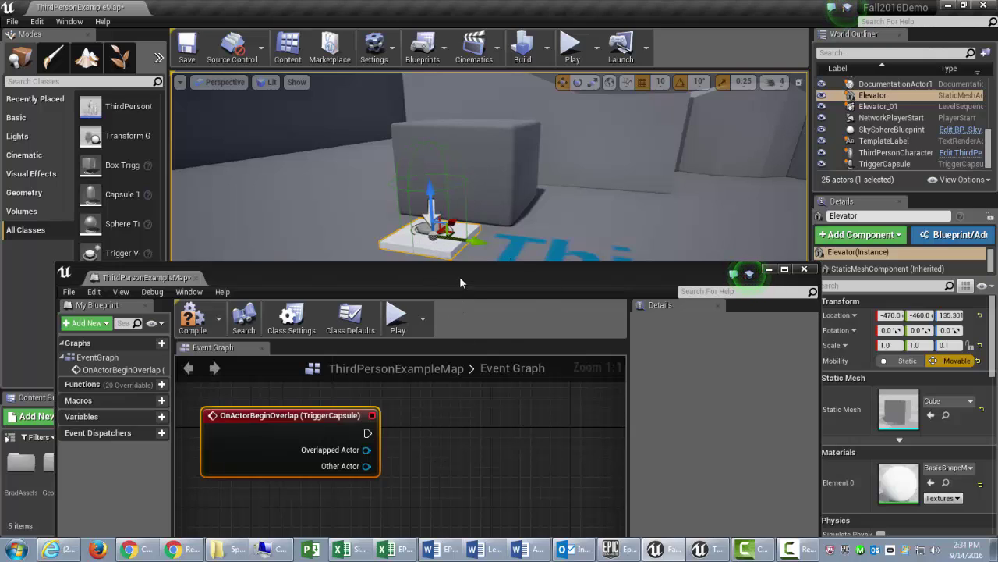
right_drag(522, 210, 526, 273)
drag(530, 279, 516, 180)
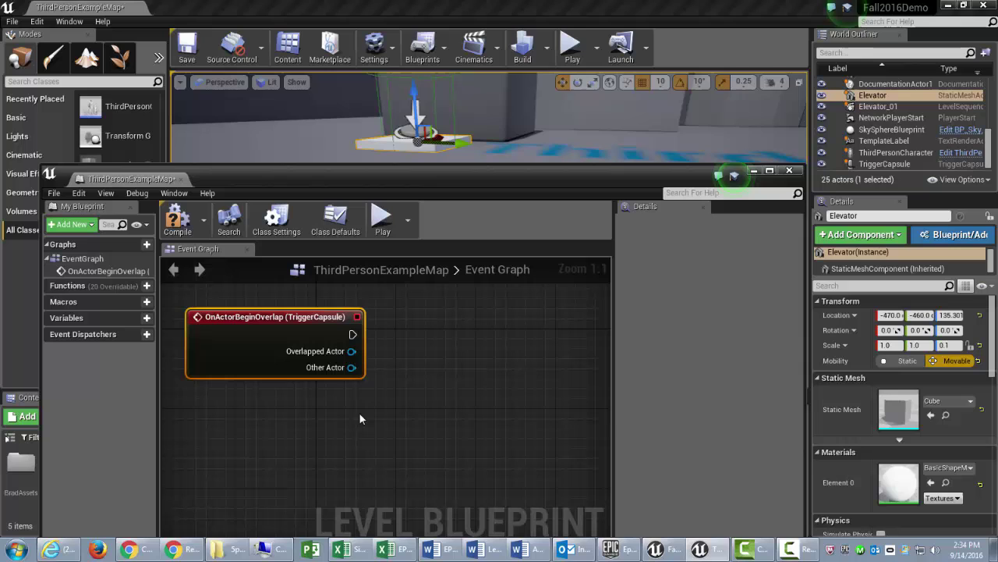
click(898, 106)
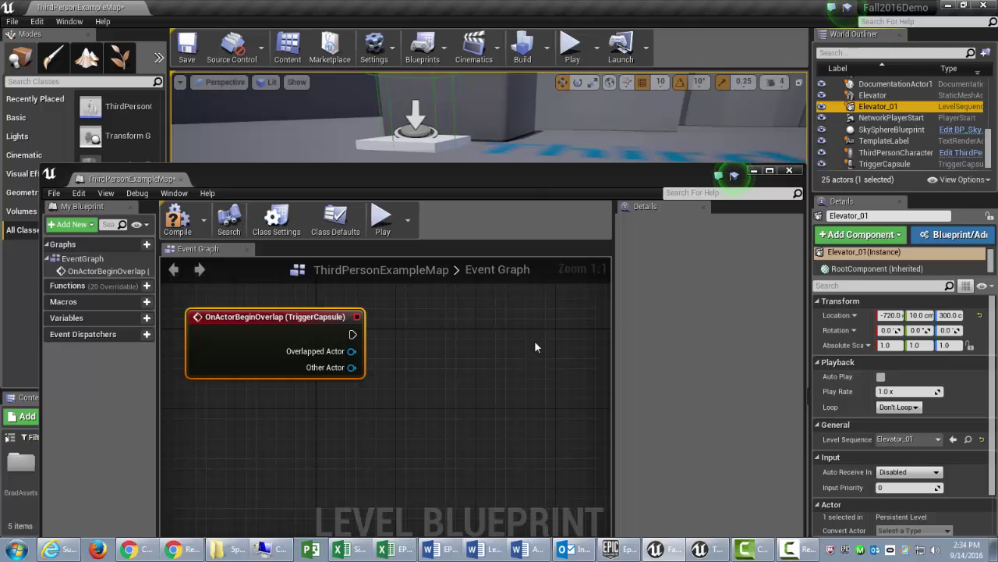
Add an Elevator_01 reference and wire it into a new Get Sequence Player node via 'getse'.
right_click(220, 422)
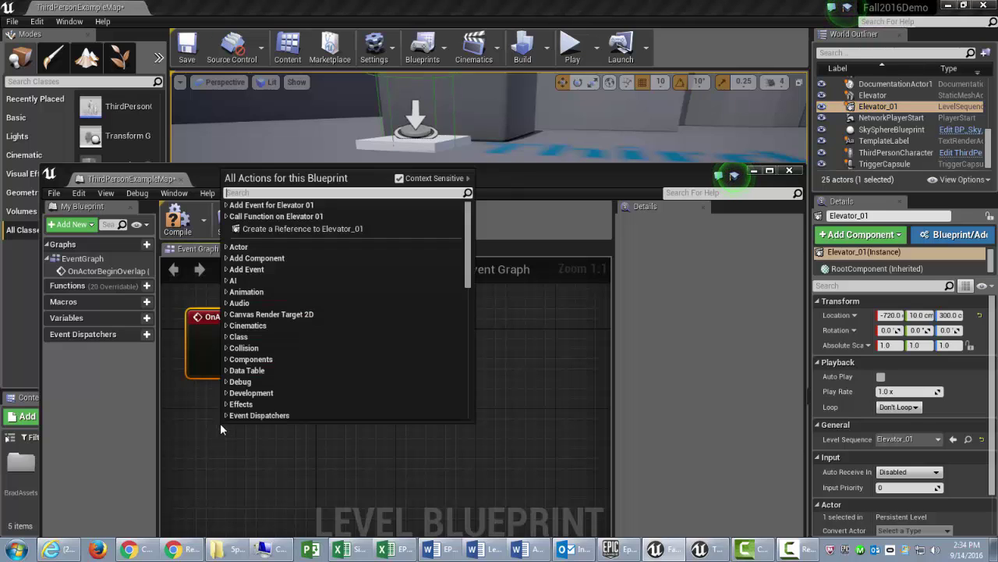
click(304, 228)
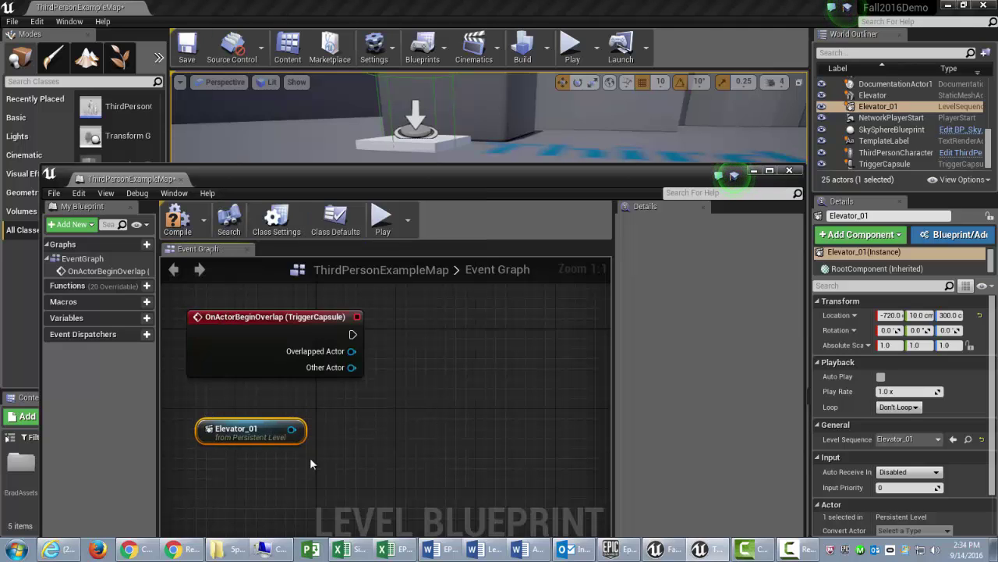
drag(291, 428, 360, 410)
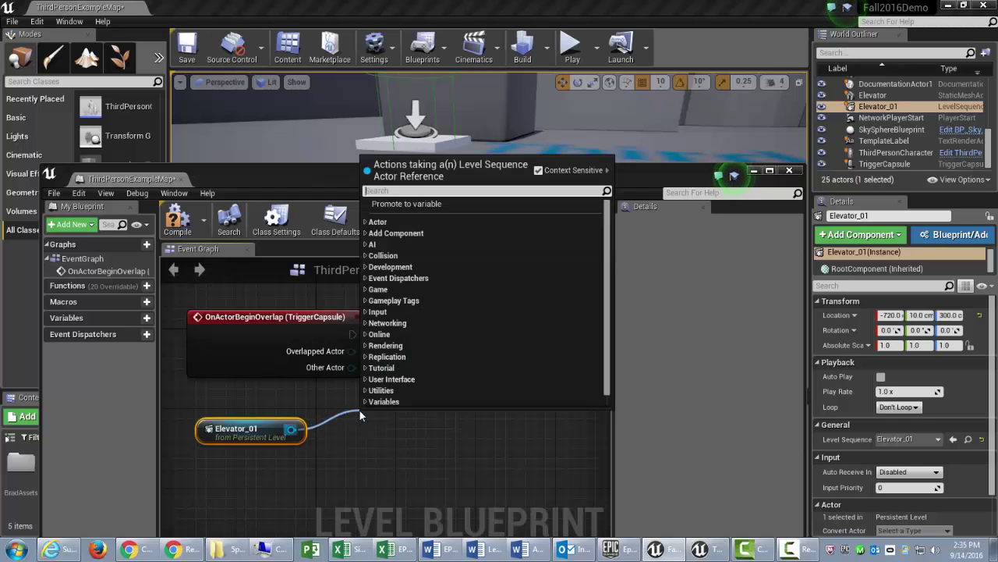
text(getse)
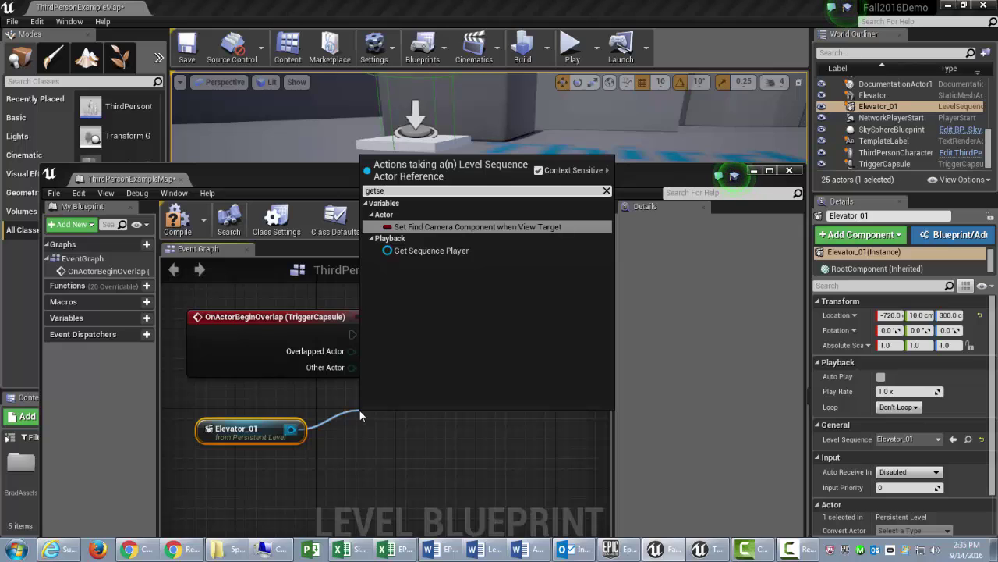
key(Down)
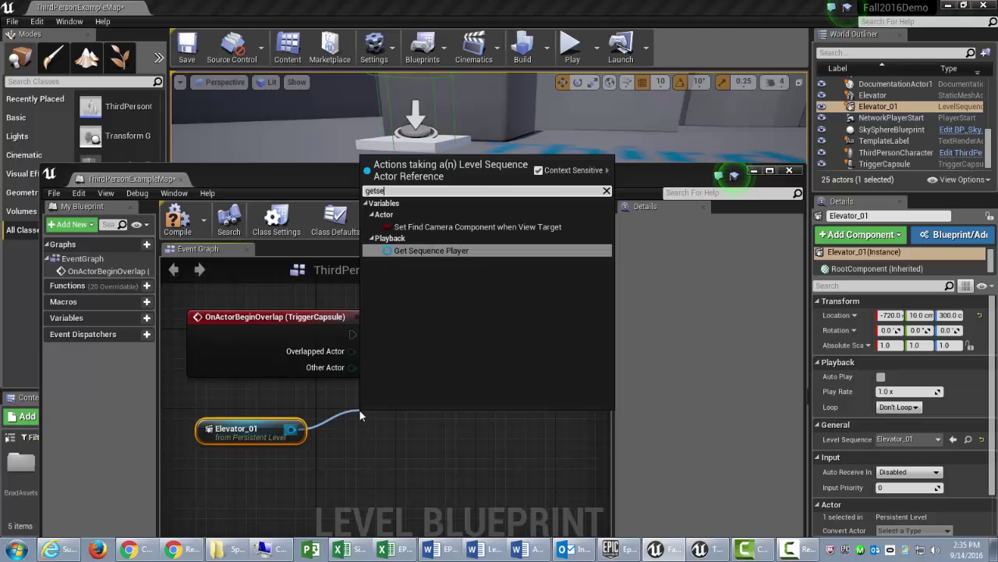
key(Return)
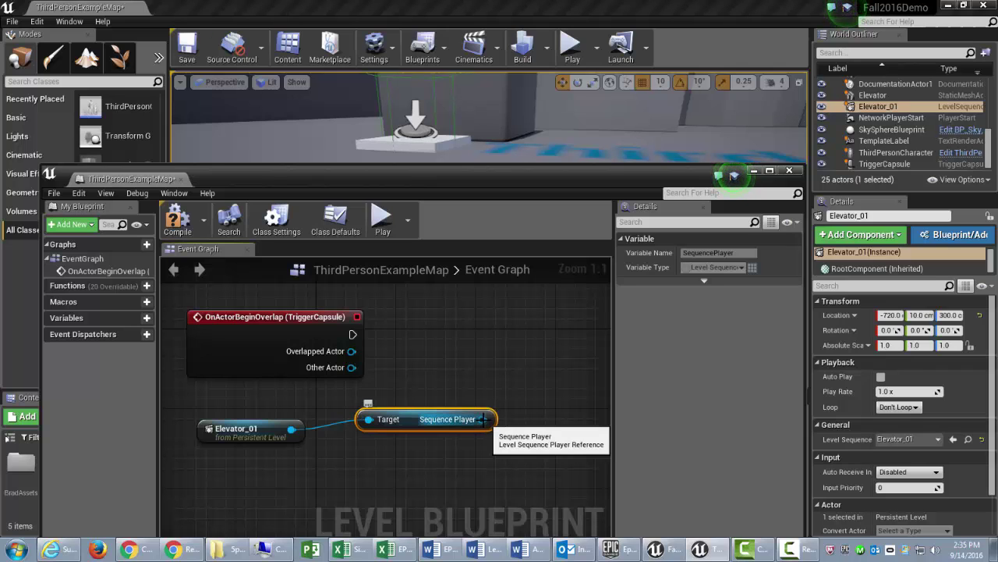
Search 'play' from the Sequence Player output, browsing with Context Sensitive off, then back on.
drag(484, 419, 507, 360)
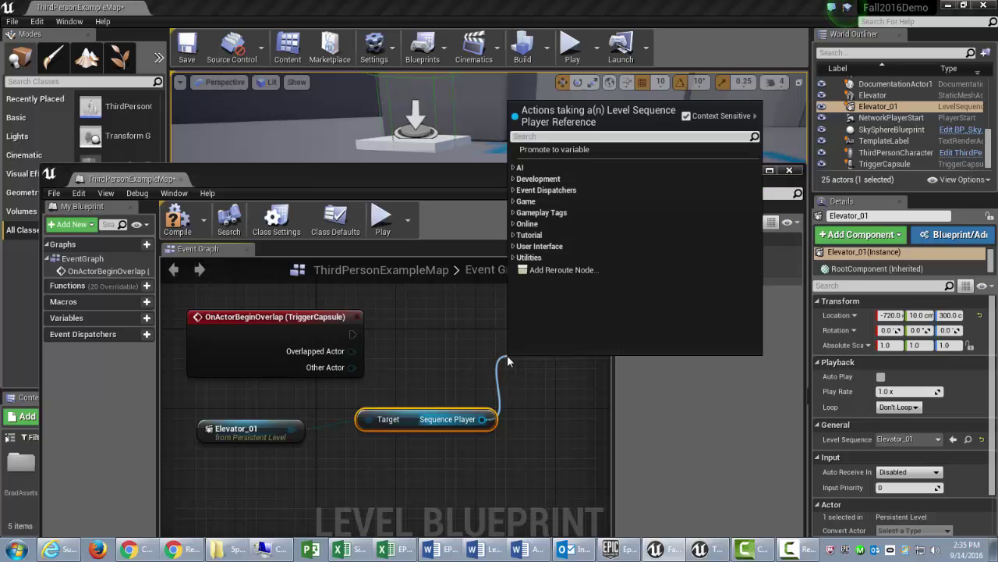
text(play)
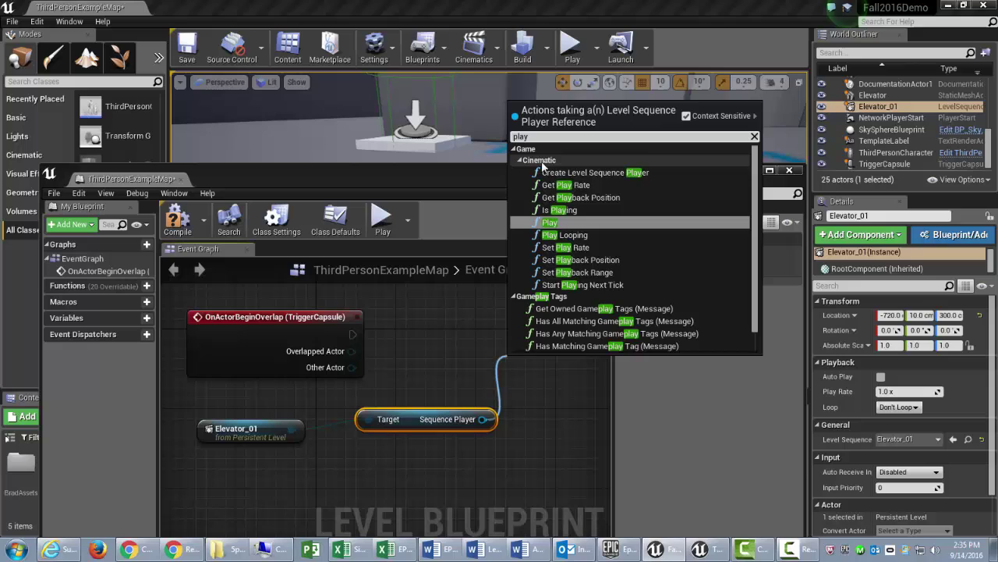
click(686, 115)
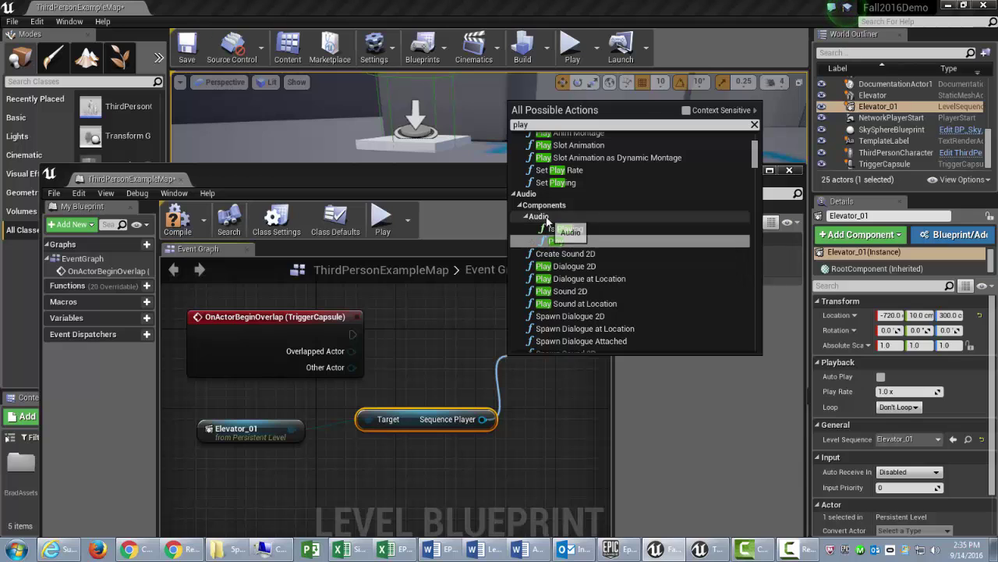
scroll(759, 155, up, 5)
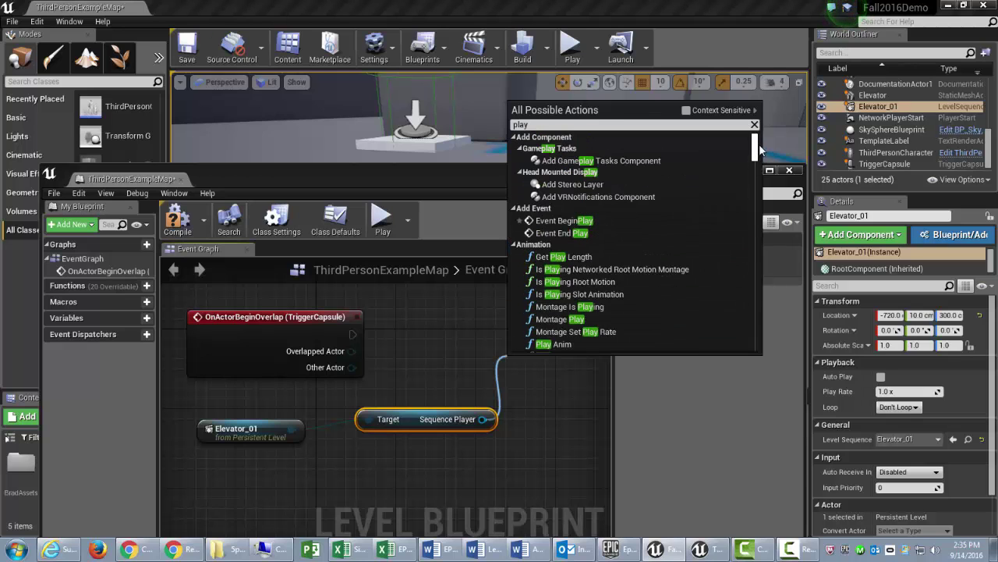
scroll(761, 160, down, 5)
scroll(760, 164, down, 5)
scroll(763, 169, up, 4)
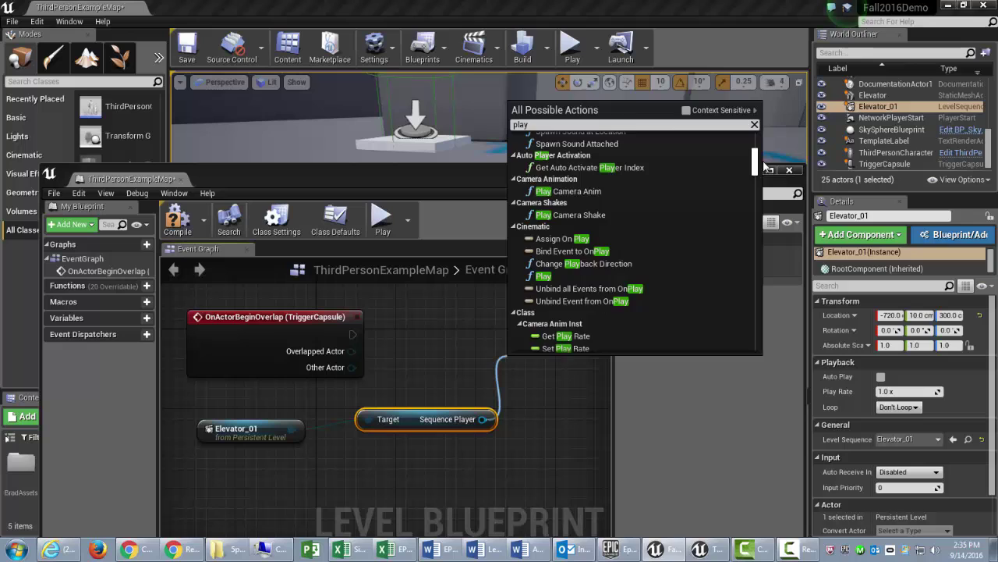
scroll(766, 168, down, 2)
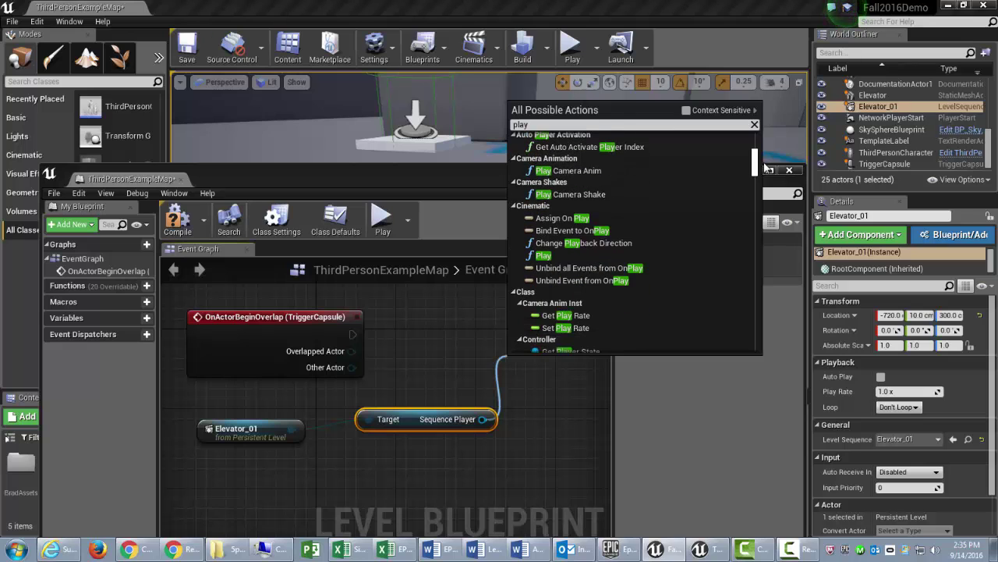
scroll(766, 169, down, 4)
scroll(768, 170, down, 4)
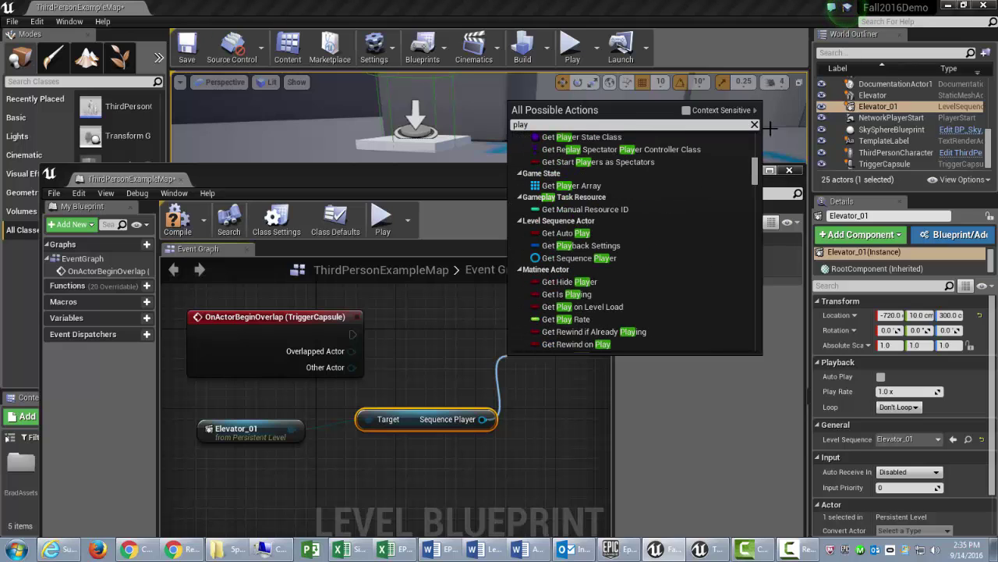
click(687, 112)
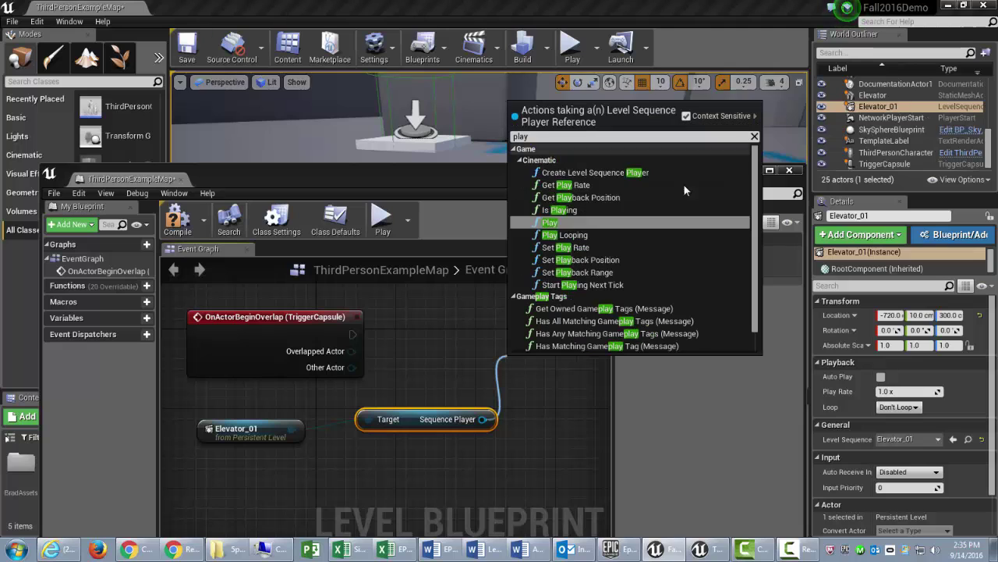
Add the Play node and connect the overlap event's execution pin to it.
click(551, 223)
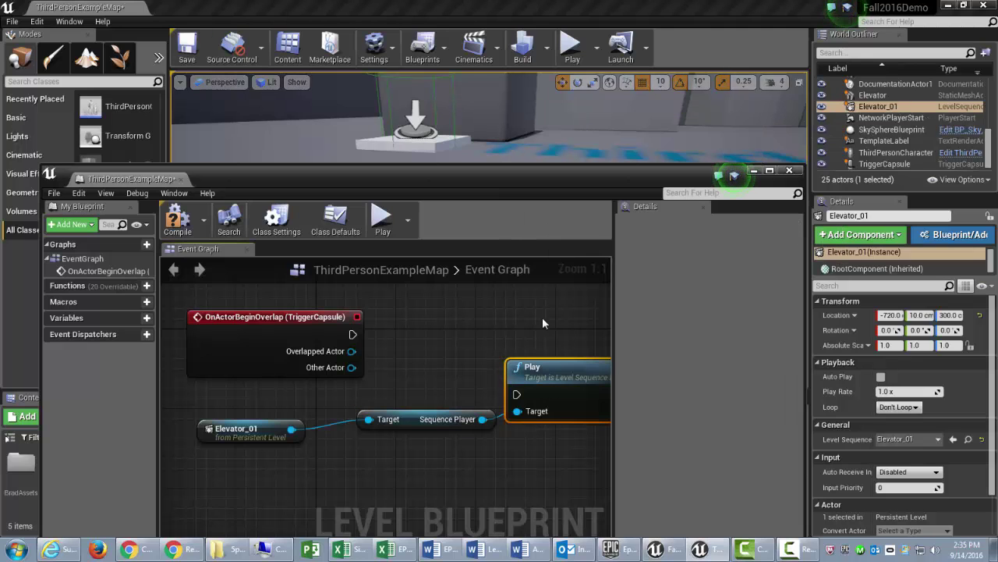
drag(575, 359, 696, 337)
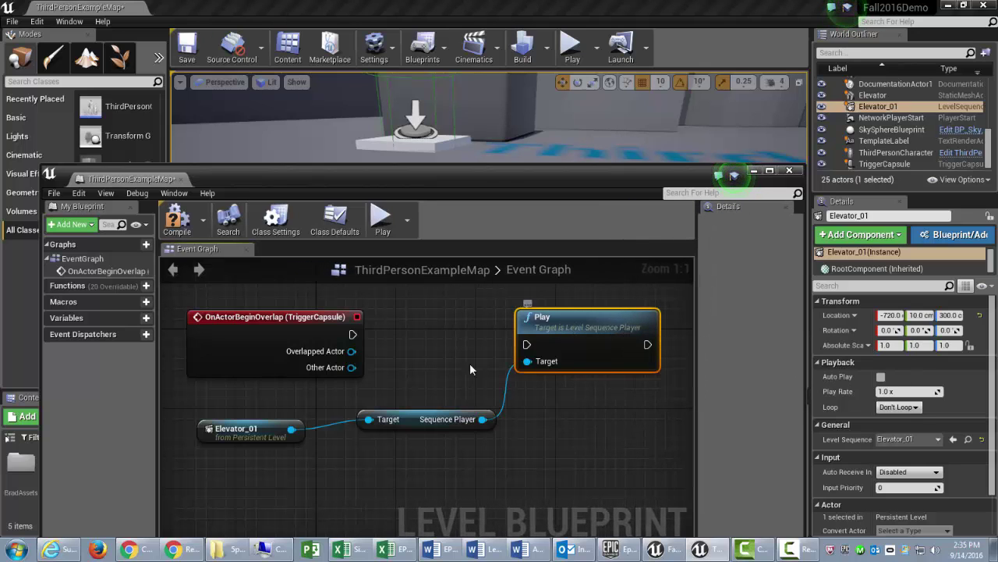
drag(352, 335, 527, 343)
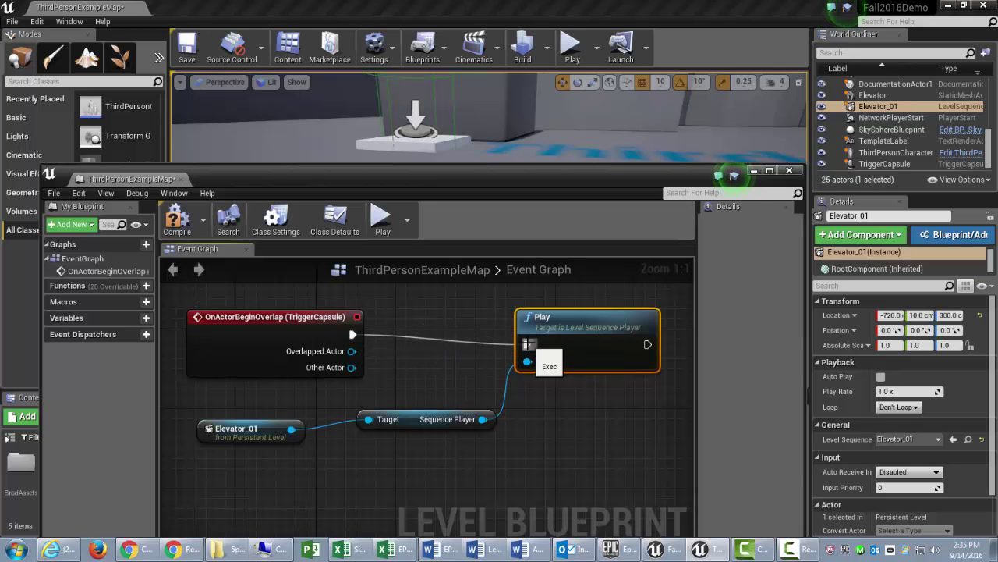
right_drag(516, 417, 516, 450)
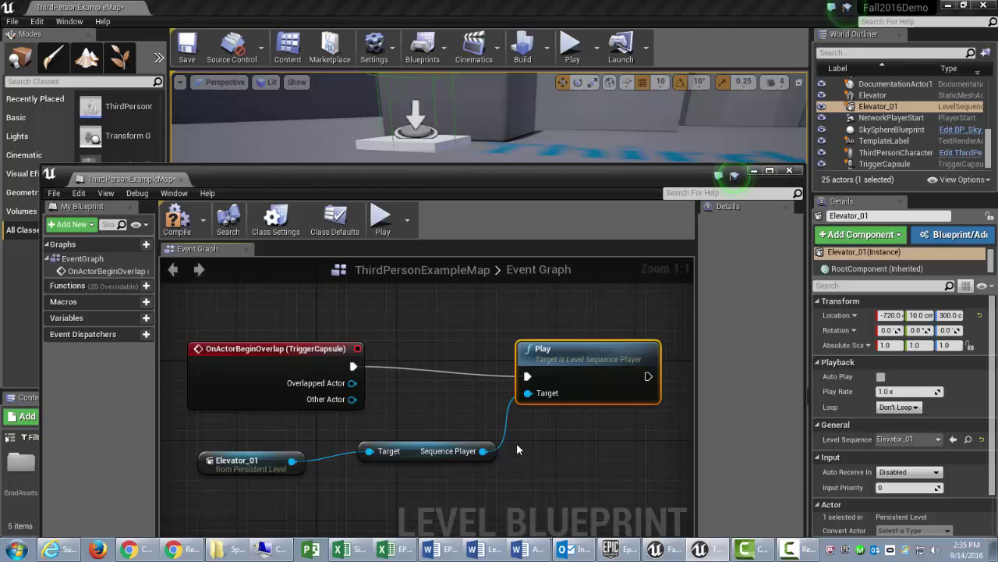
Wrap the four nodes in an 'Elevator by the block' comment and compile the blueprint.
drag(203, 312, 660, 480)
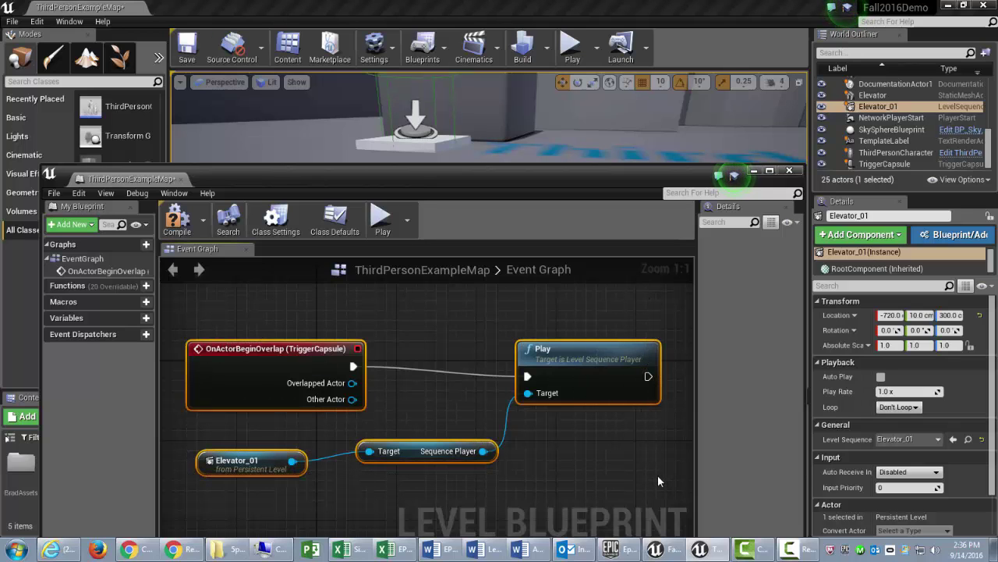
text(c)
text(Elevator)
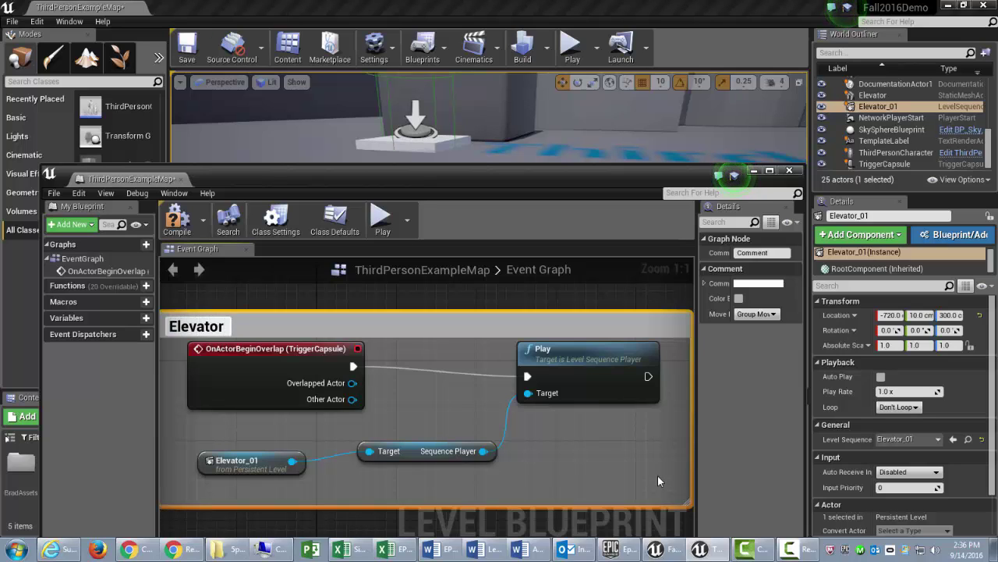
text( by the block)
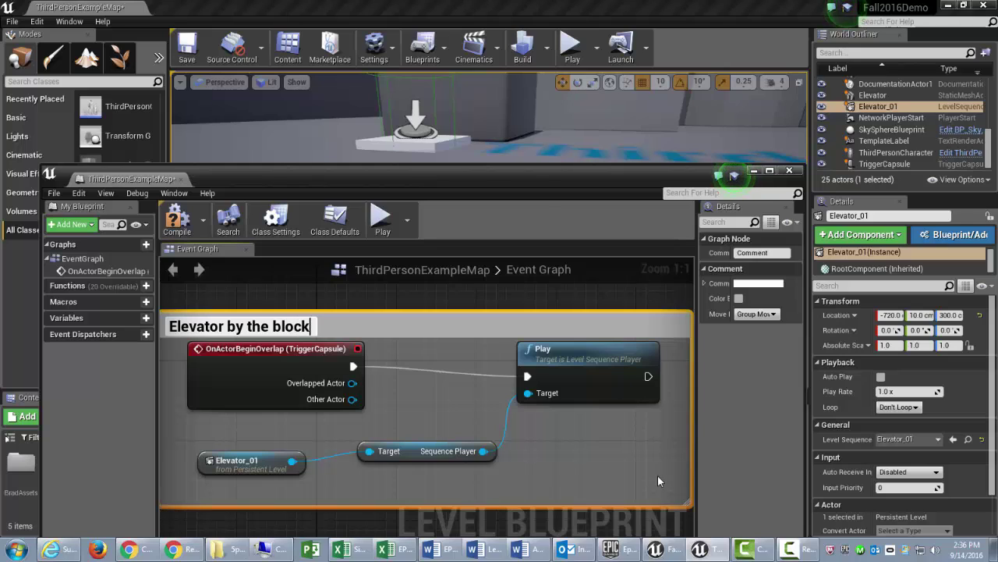
key(Return)
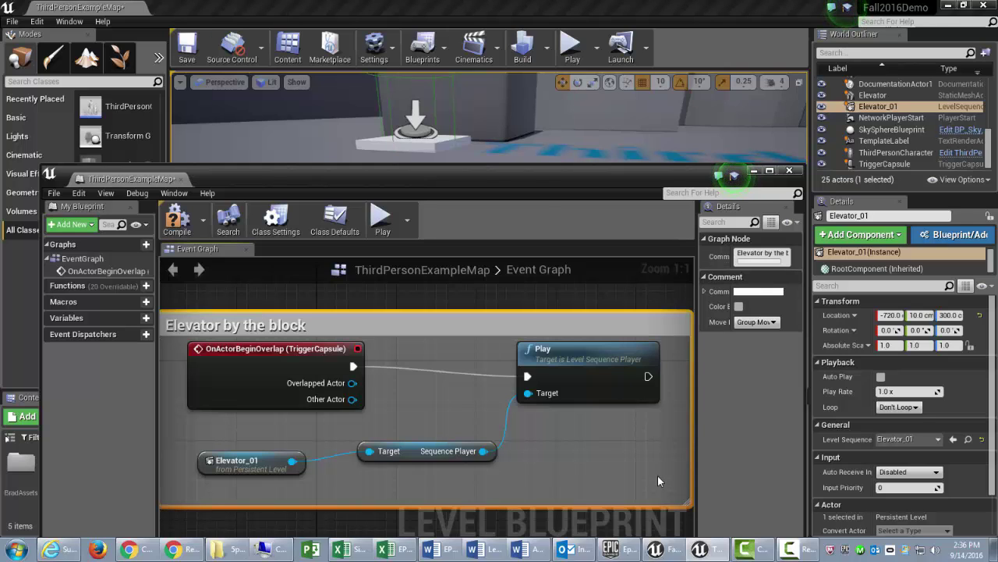
click(177, 220)
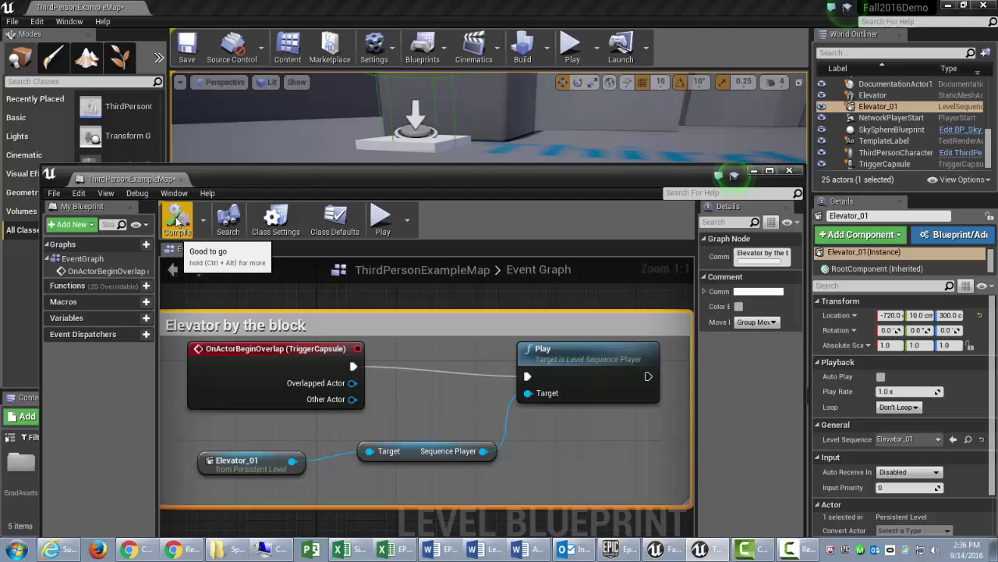
Close the Level Blueprint and start Play-In-Editor in full screen.
click(181, 178)
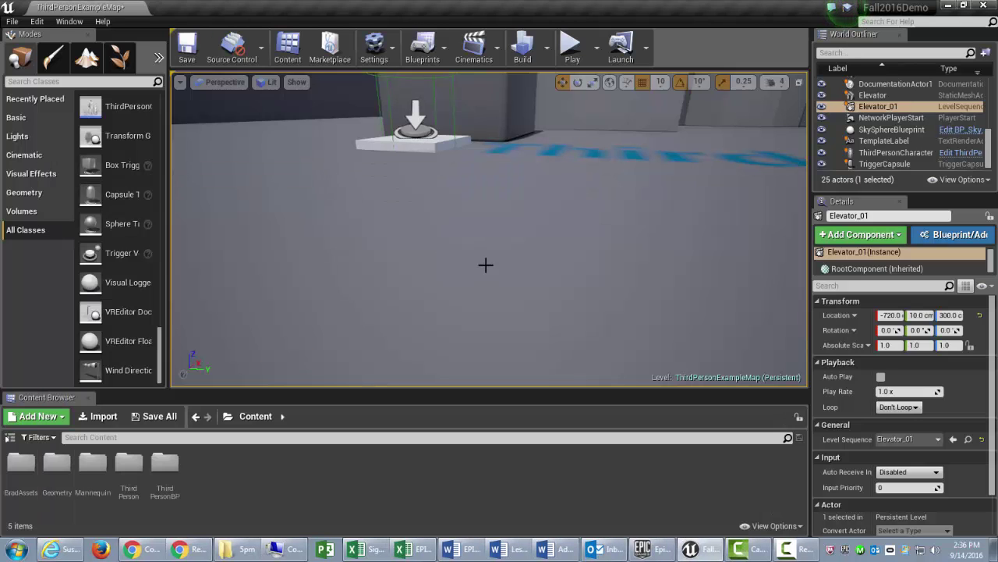
right_drag(486, 266, 486, 202)
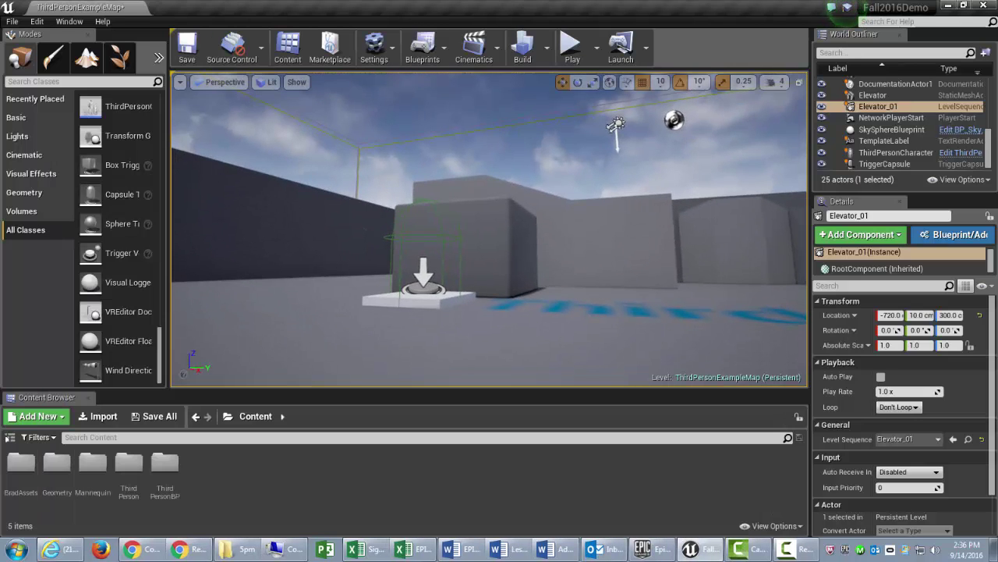
click(571, 45)
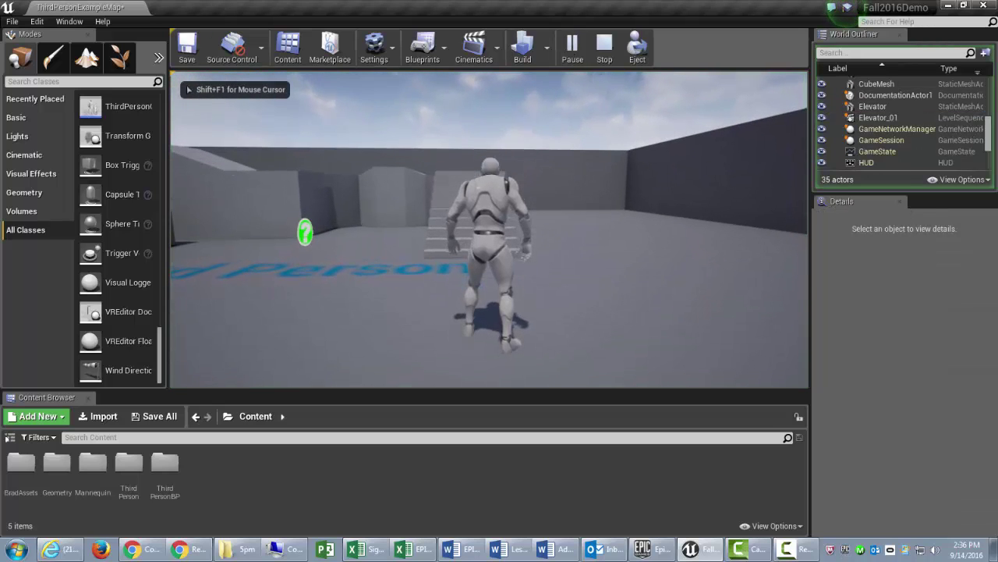
key(F11)
Walk the third-person character onto the elevator platform, then leave full screen.
key(w)
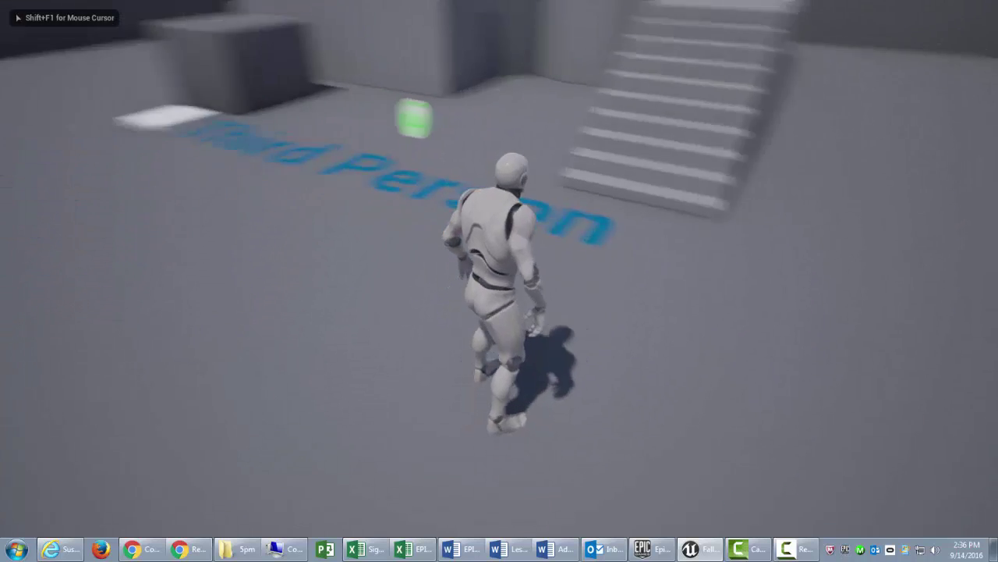
key(w)
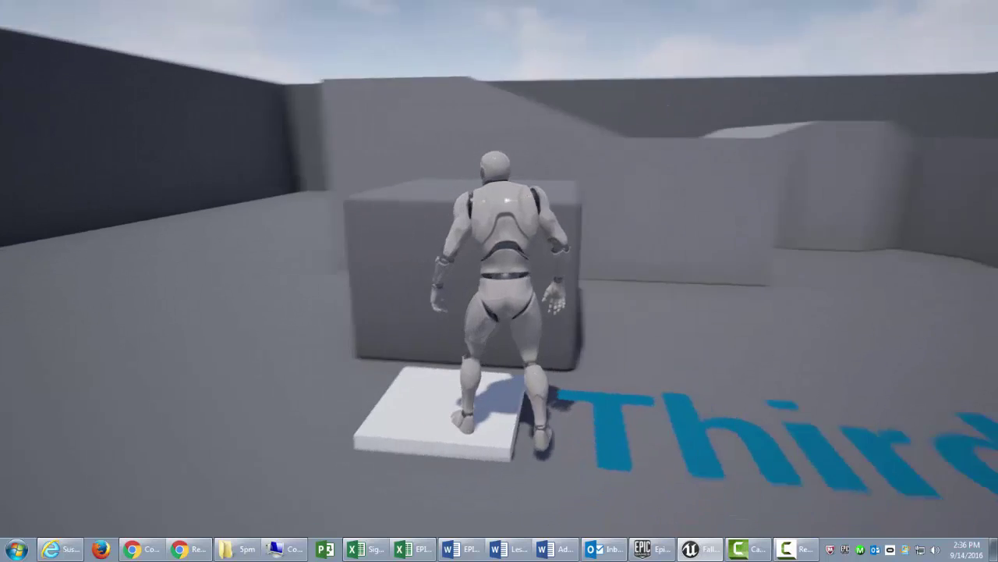
key(w)
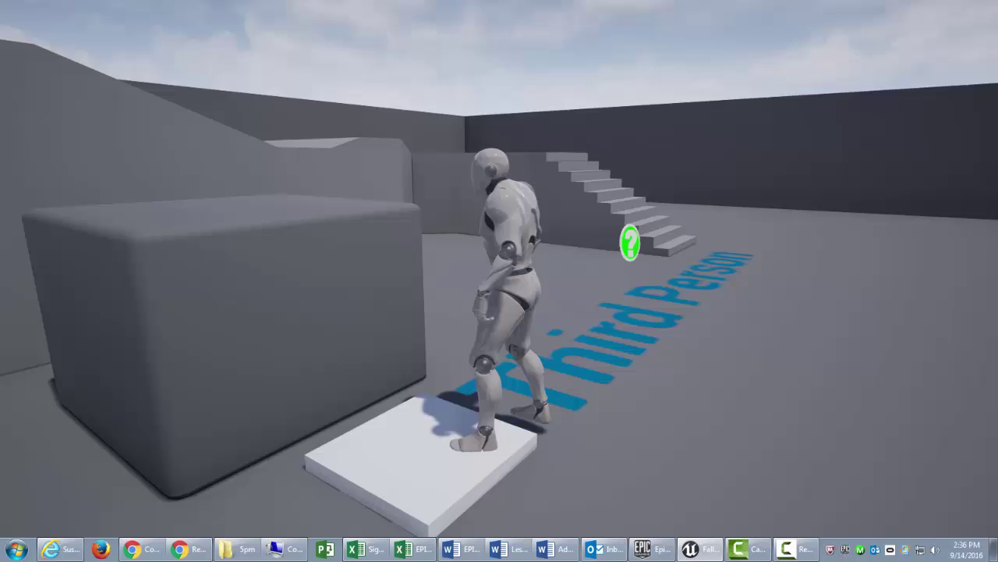
key(F11)
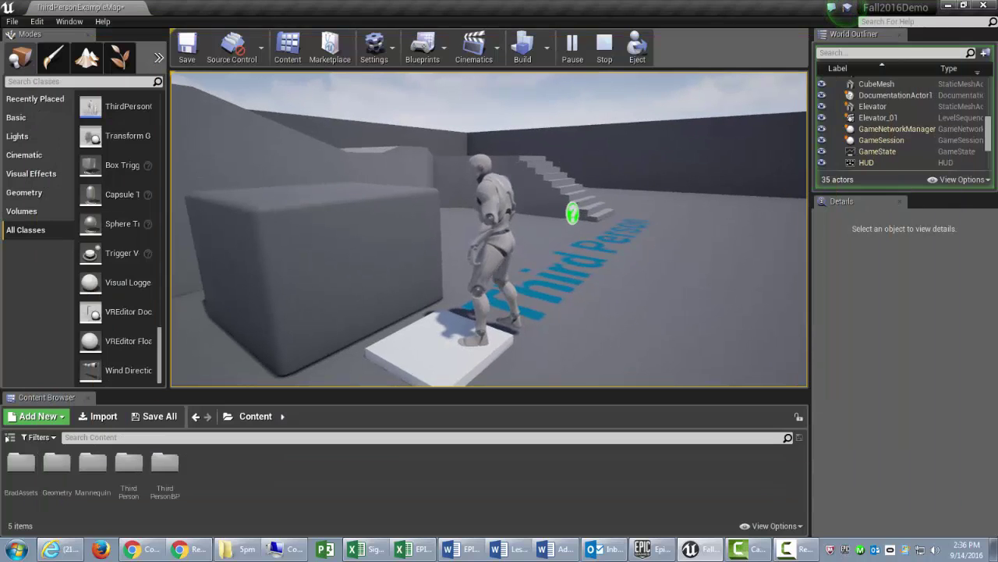